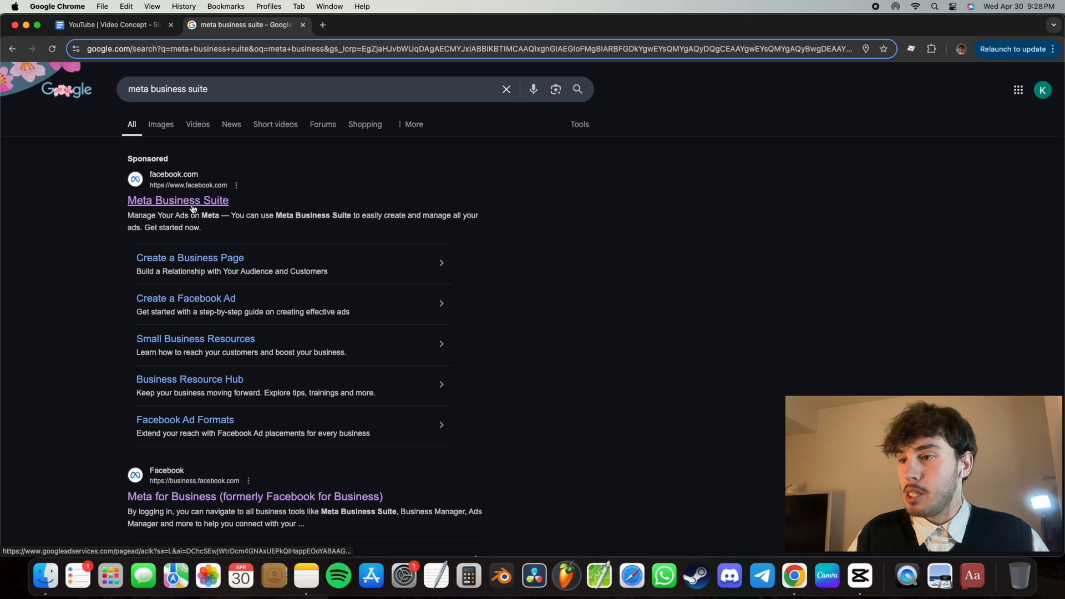
# - Open Meta Business Suite from the search results and go to its Adverts Manager
pyautogui.click(180, 203)
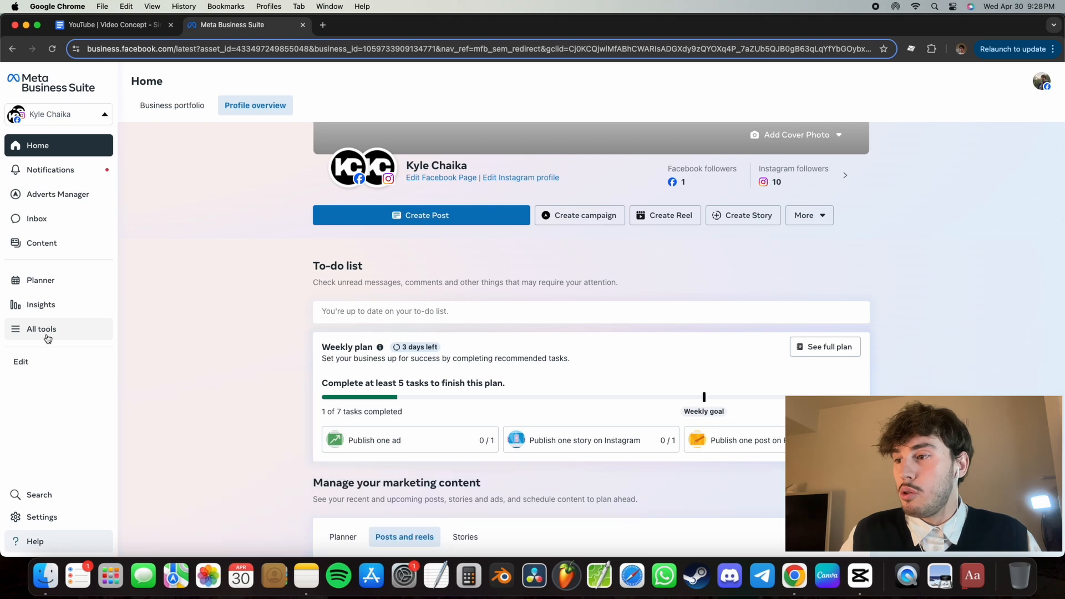
pyautogui.click(65, 329)
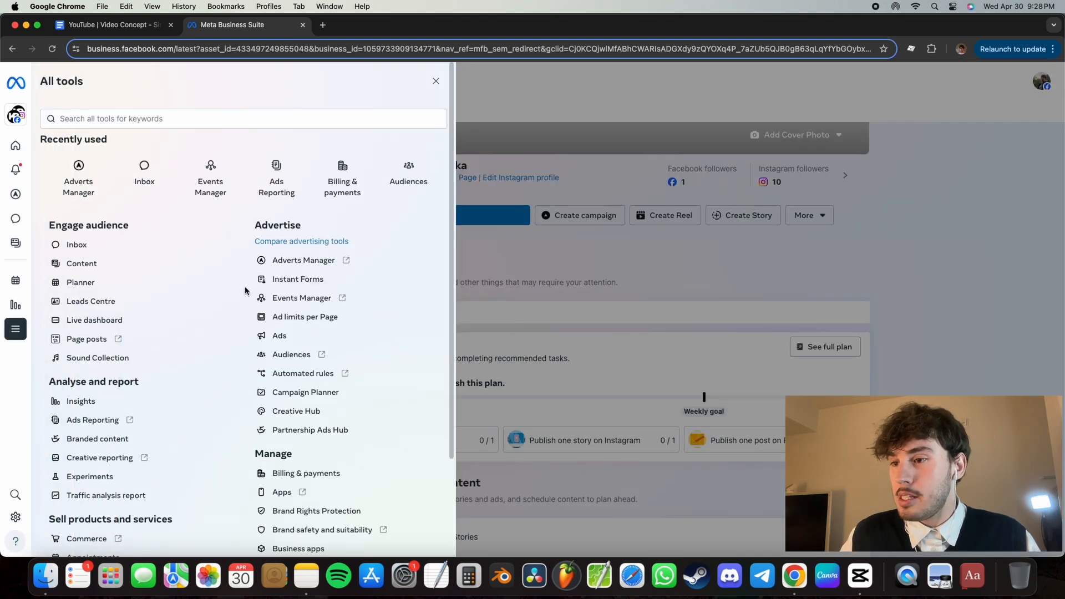
pyautogui.click(304, 262)
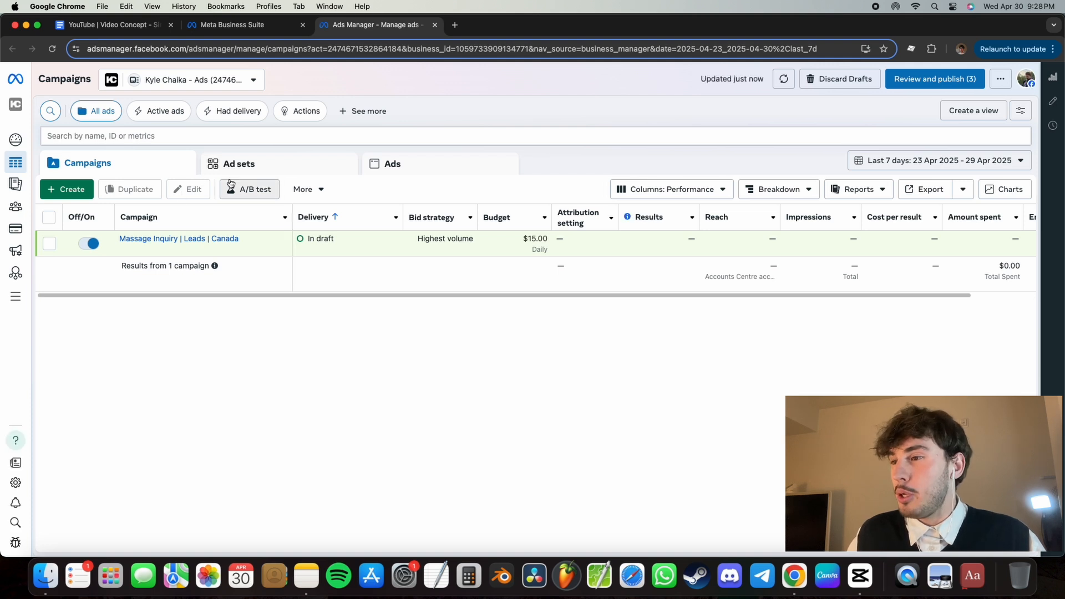
# - Create a new auction campaign with the Leads objective, using the manual leads campaign setup
pyautogui.click(58, 192)
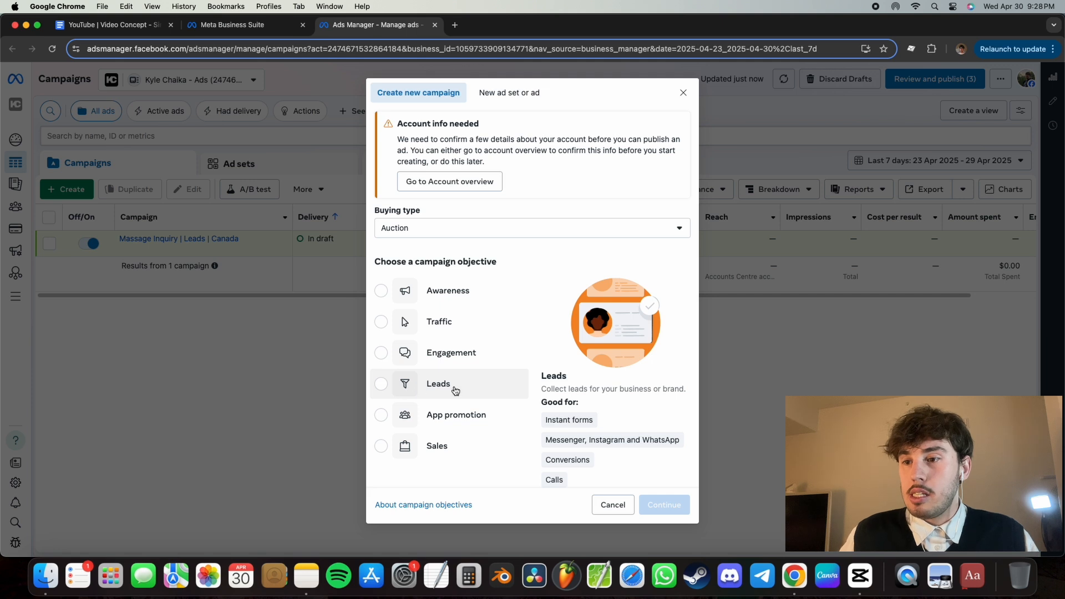
pyautogui.click(422, 395)
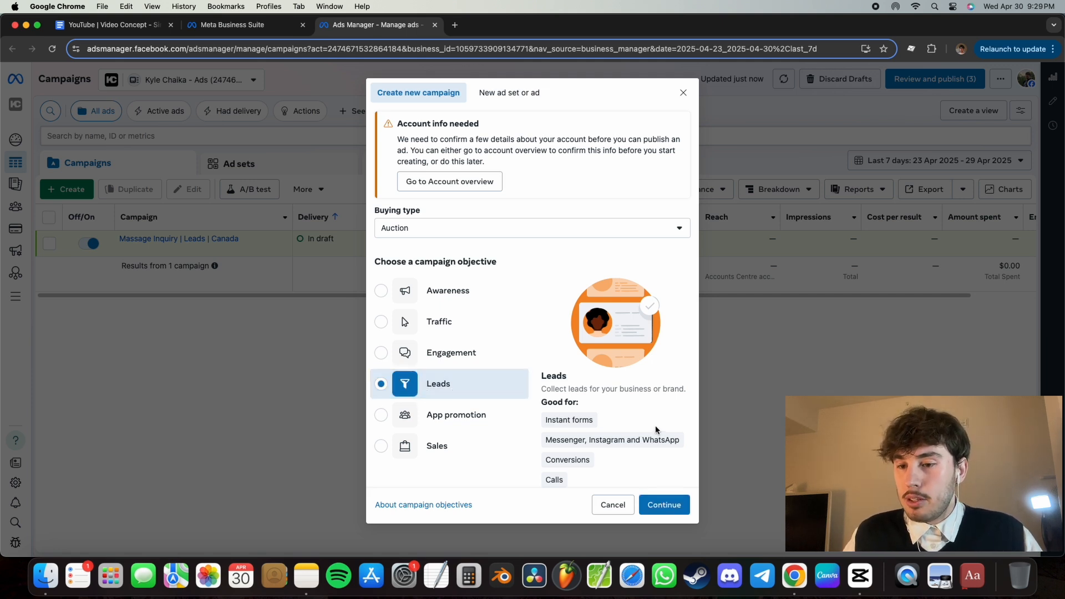
pyautogui.click(665, 505)
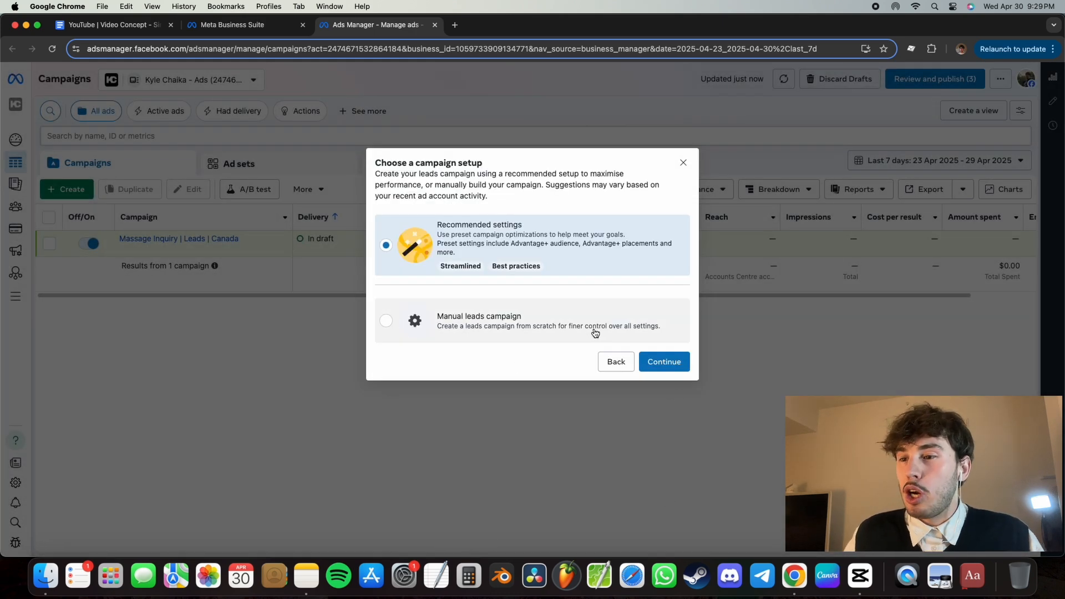
pyautogui.click(480, 329)
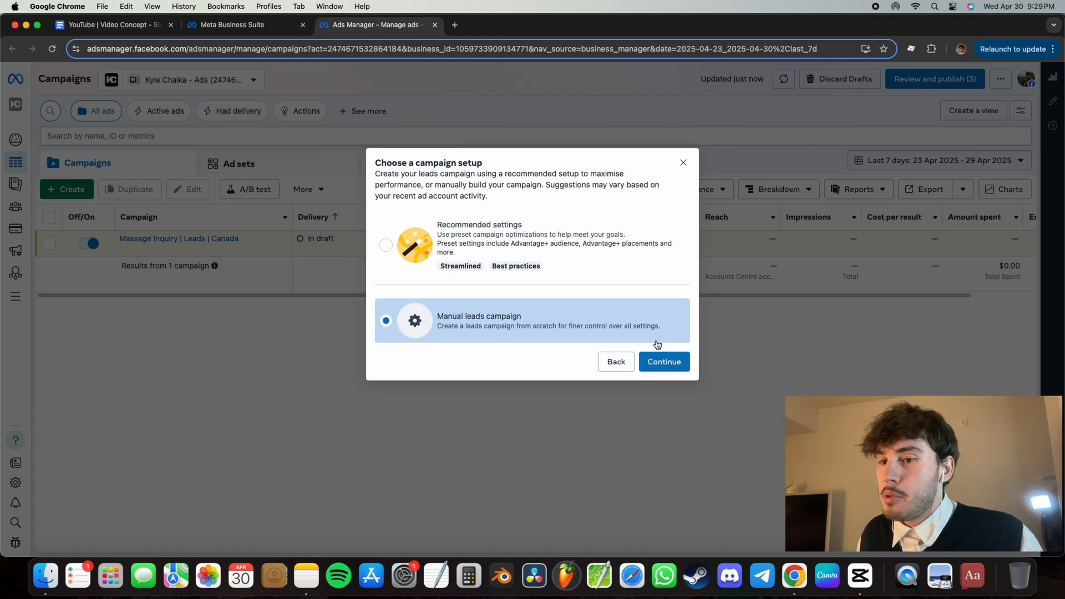
pyautogui.click(670, 368)
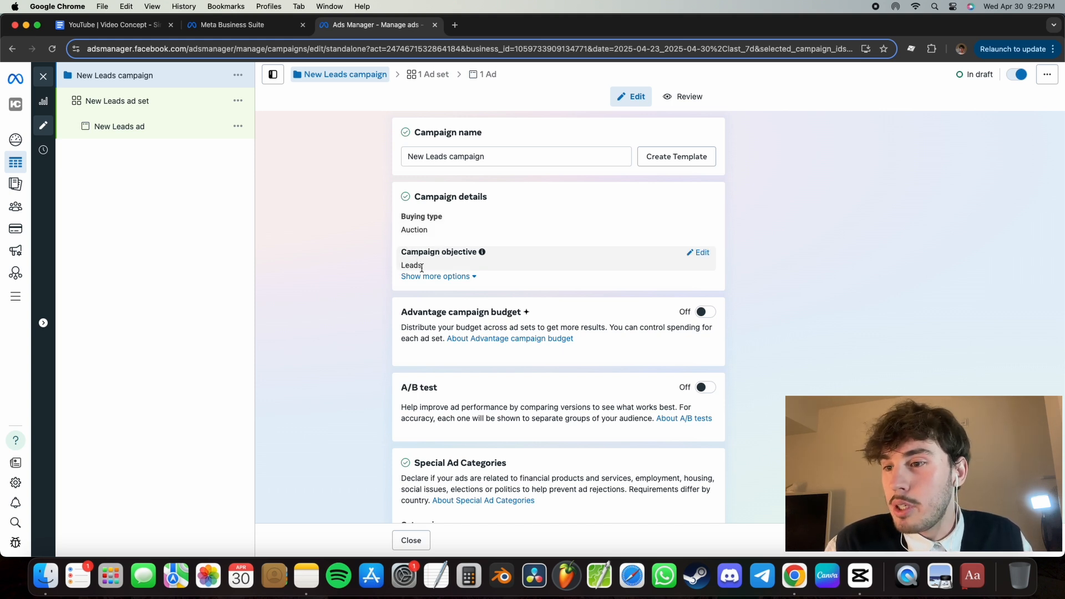
# - Rename the new leads campaign as "Lead Gen"
pyautogui.scroll(-1, 396, 267)
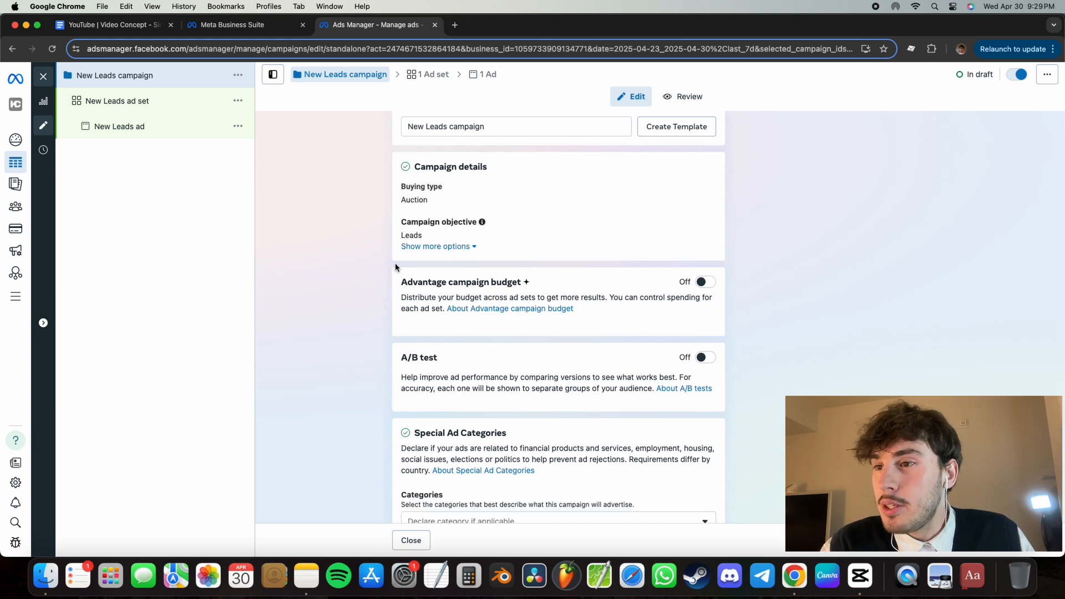
pyautogui.scroll(1, 397, 267)
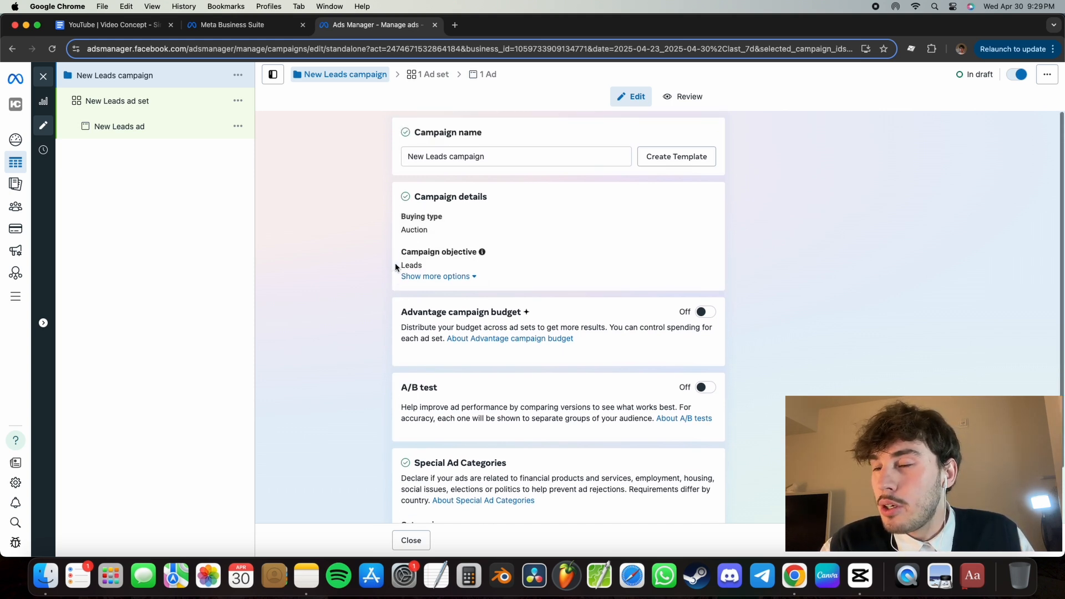
pyautogui.doubleClick(488, 157)
pyautogui.click(488, 157)
pyautogui.moveTo(489, 157); pyautogui.dragTo(360, 160)
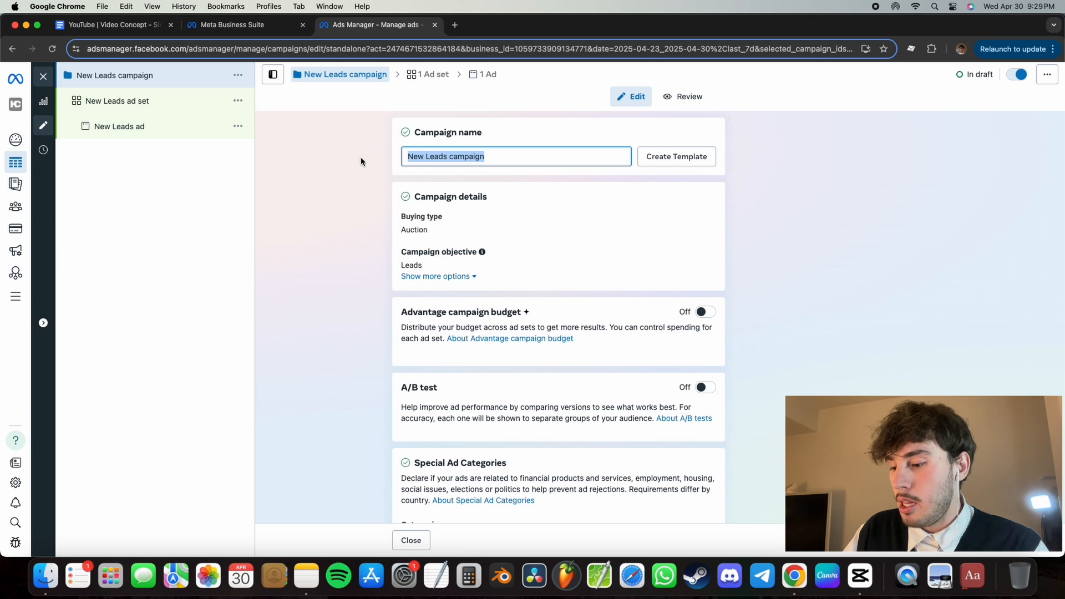
pyautogui.write('Lead GEN')
pyautogui.press('BackSpace')
pyautogui.press('BackSpace')
pyautogui.write('en')
# - Turn on the Advantage campaign budget with a daily budget of $20.00 CAD
pyautogui.scroll(-2, 562, 266)
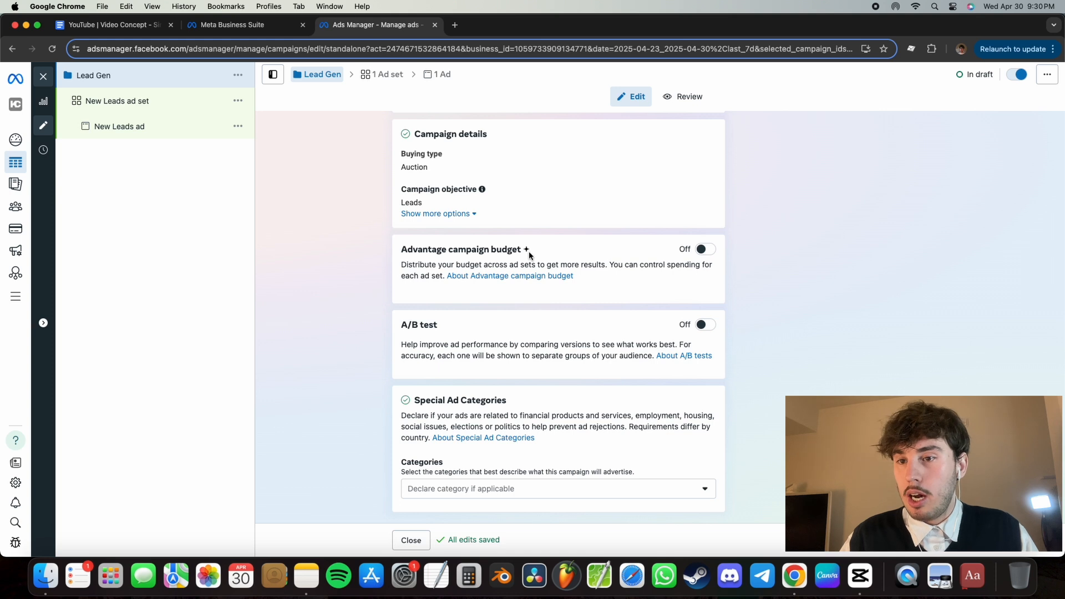
pyautogui.click(705, 249)
pyautogui.scroll(-2, 626, 322)
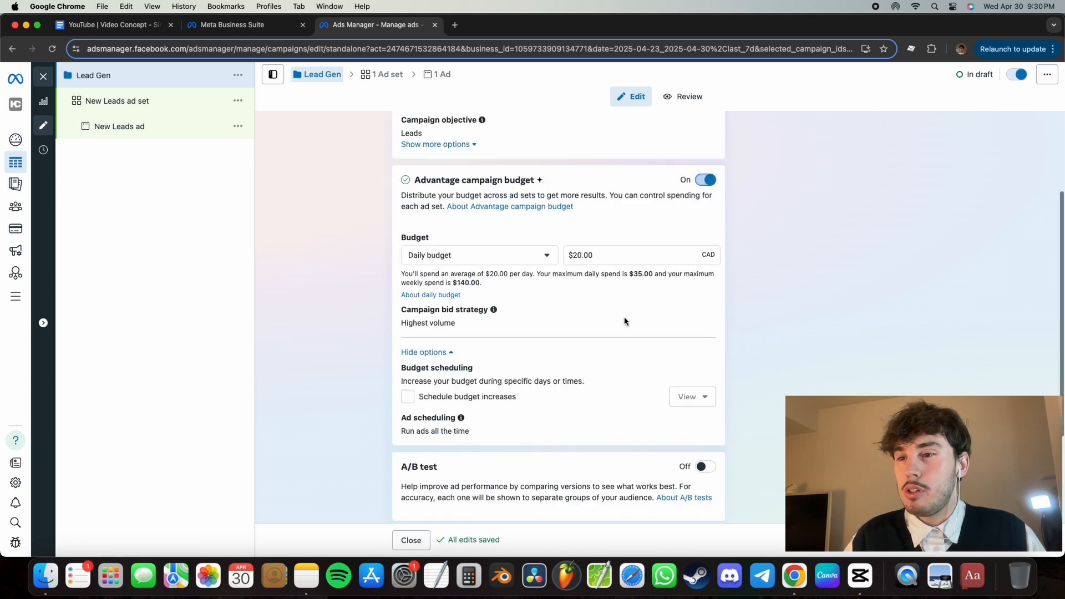
pyautogui.scroll(-1, 625, 322)
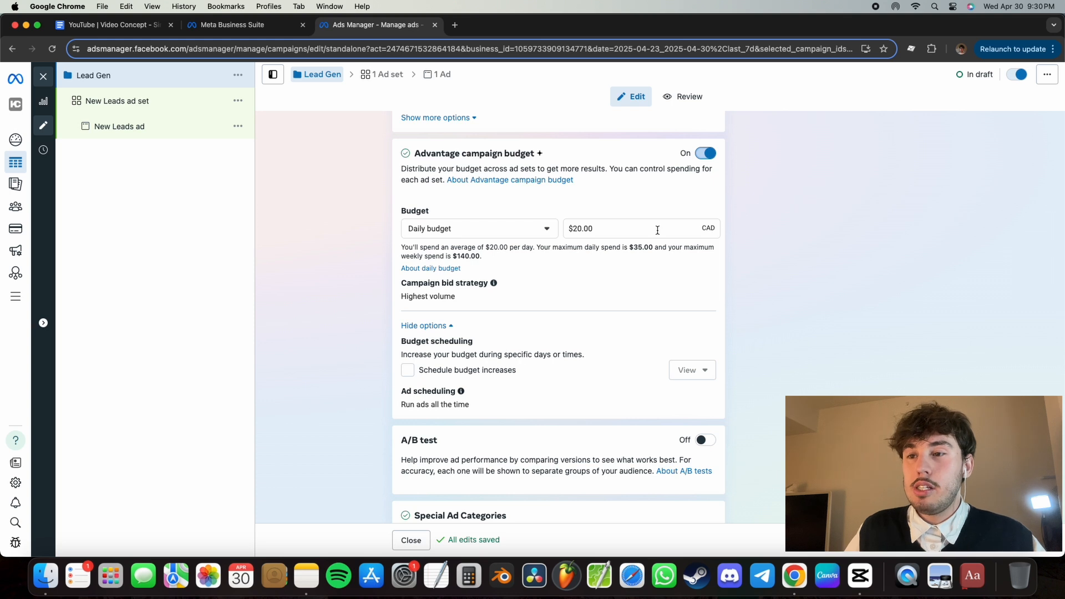
pyautogui.moveTo(622, 228); pyautogui.dragTo(551, 233)
pyautogui.click(619, 236)
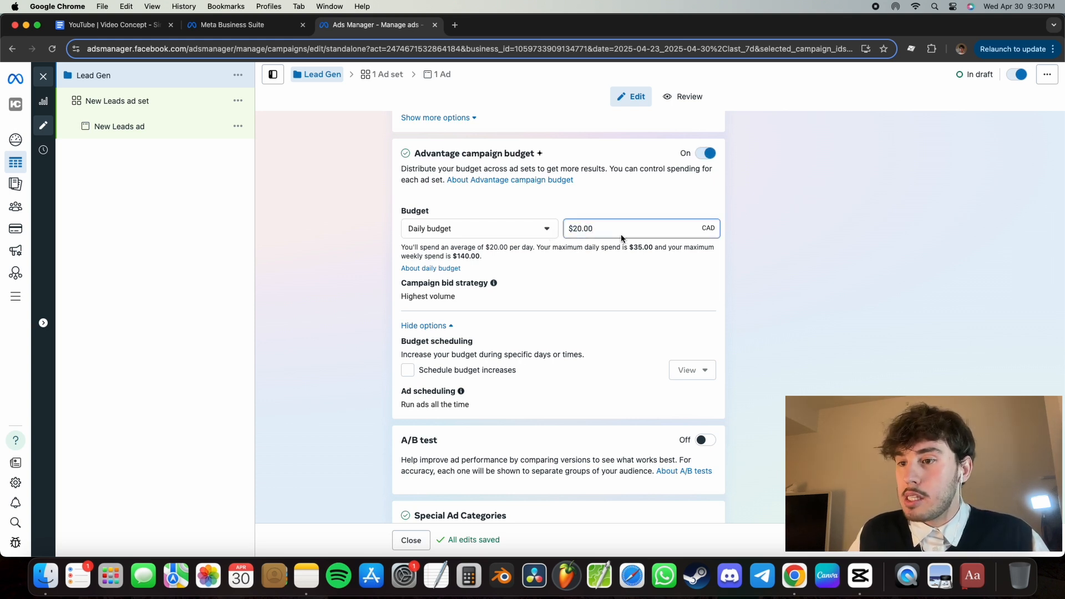
pyautogui.click(753, 253)
# - Review the campaign's A/B test setting and the available special ad categories without declaring one
pyautogui.scroll(-3, 753, 253)
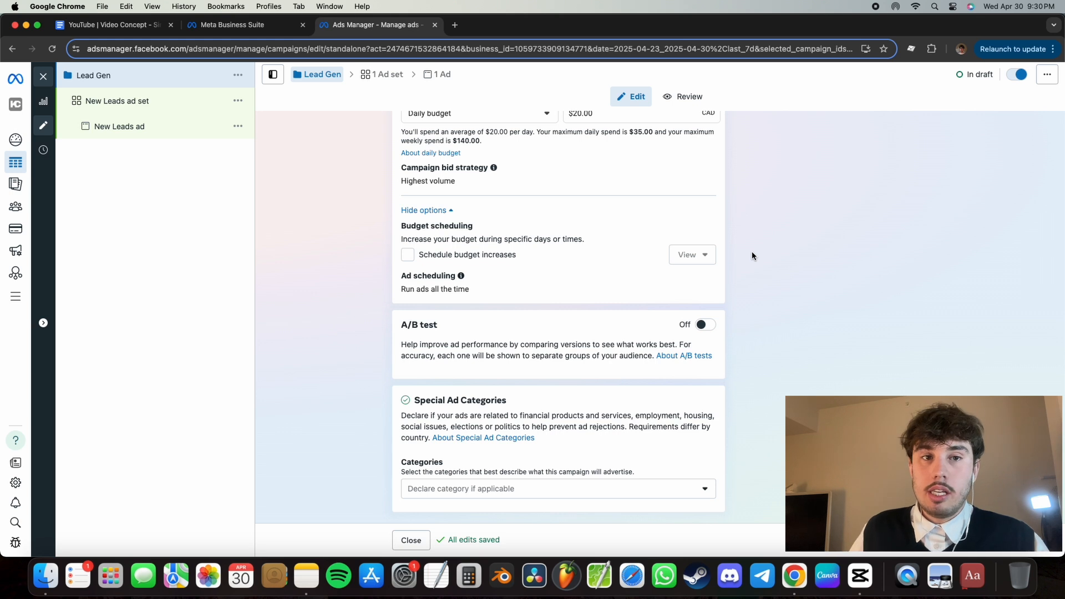
pyautogui.scroll(1, 753, 256)
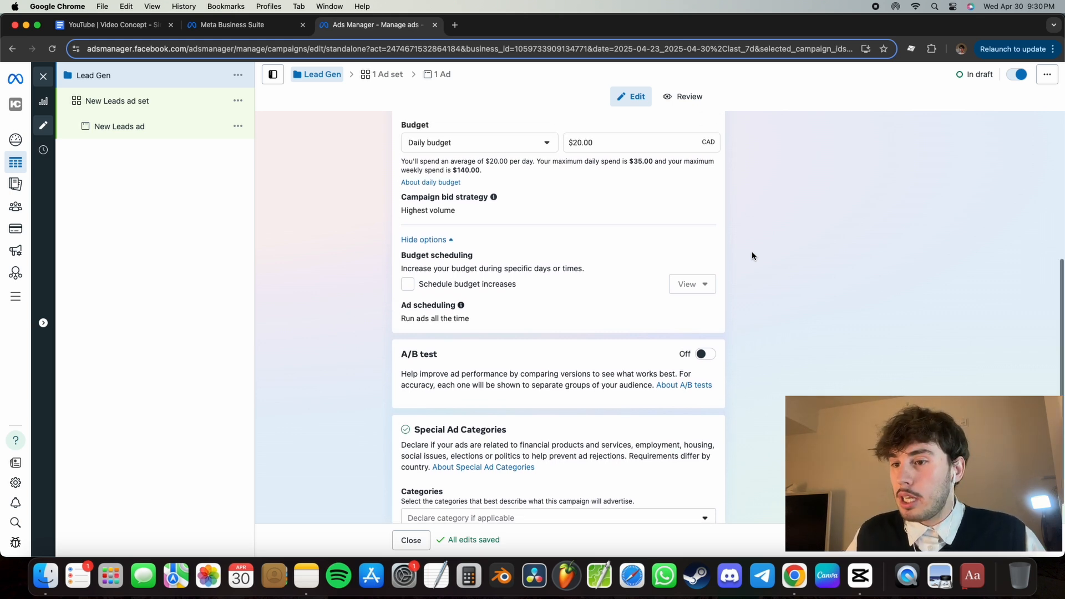
pyautogui.scroll(-1, 752, 256)
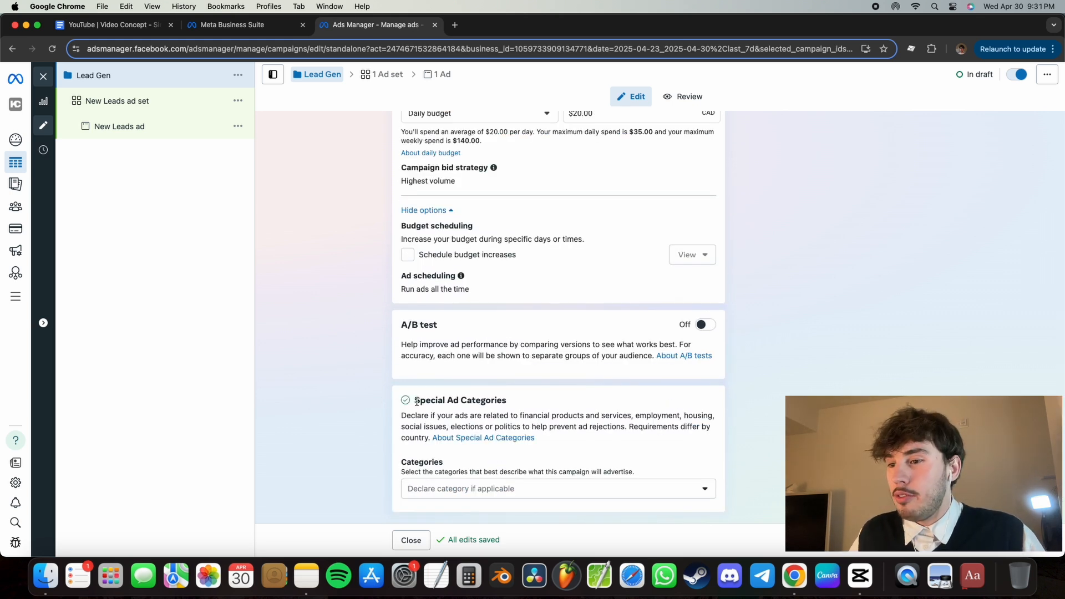
pyautogui.moveTo(413, 401); pyautogui.dragTo(526, 405)
pyautogui.click(526, 404)
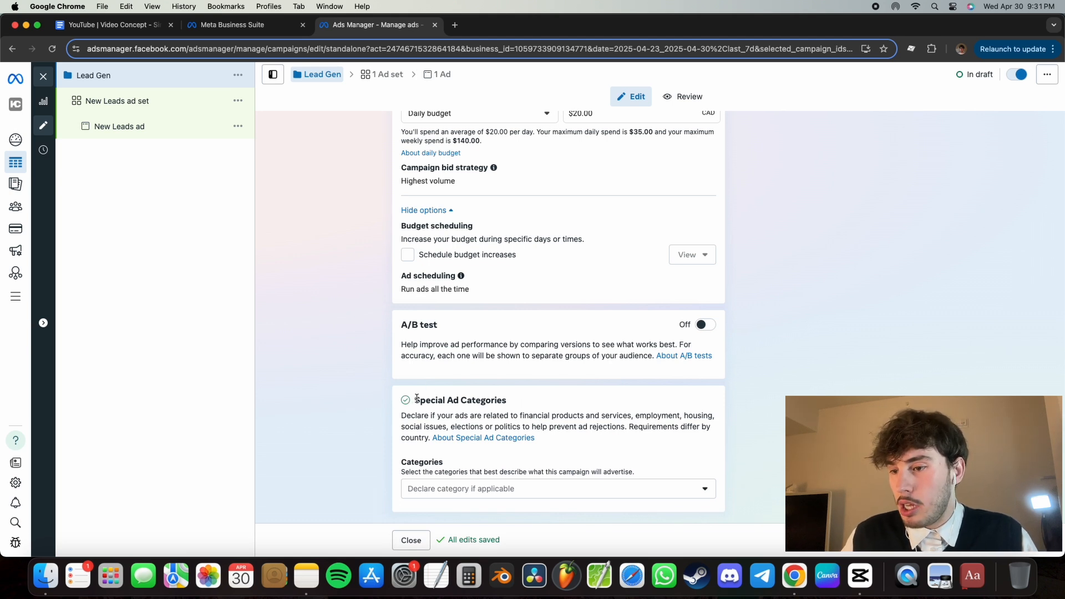
pyautogui.click(537, 492)
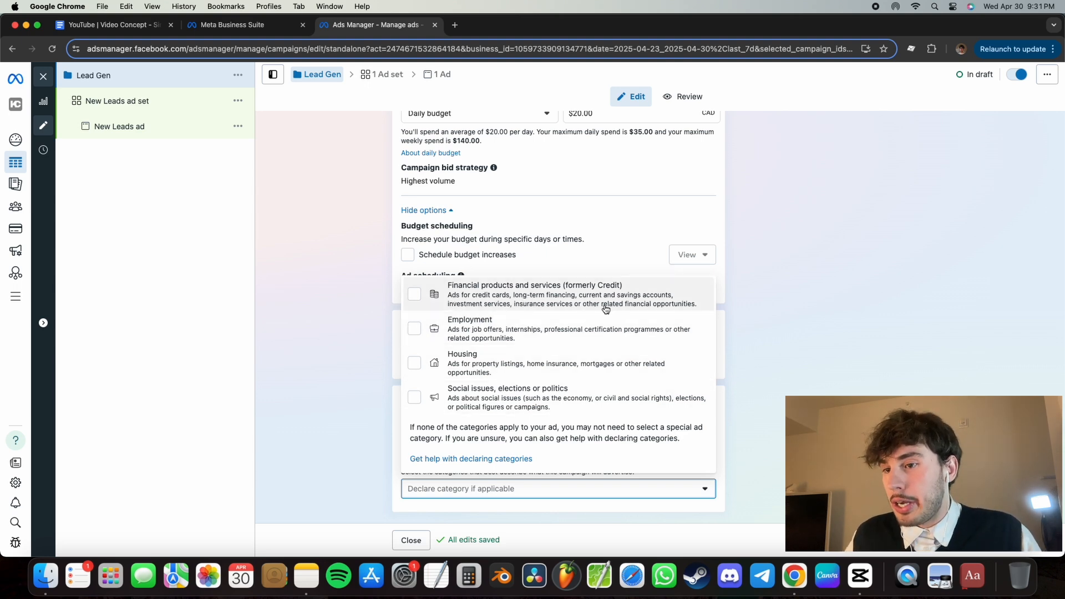
pyautogui.click(762, 333)
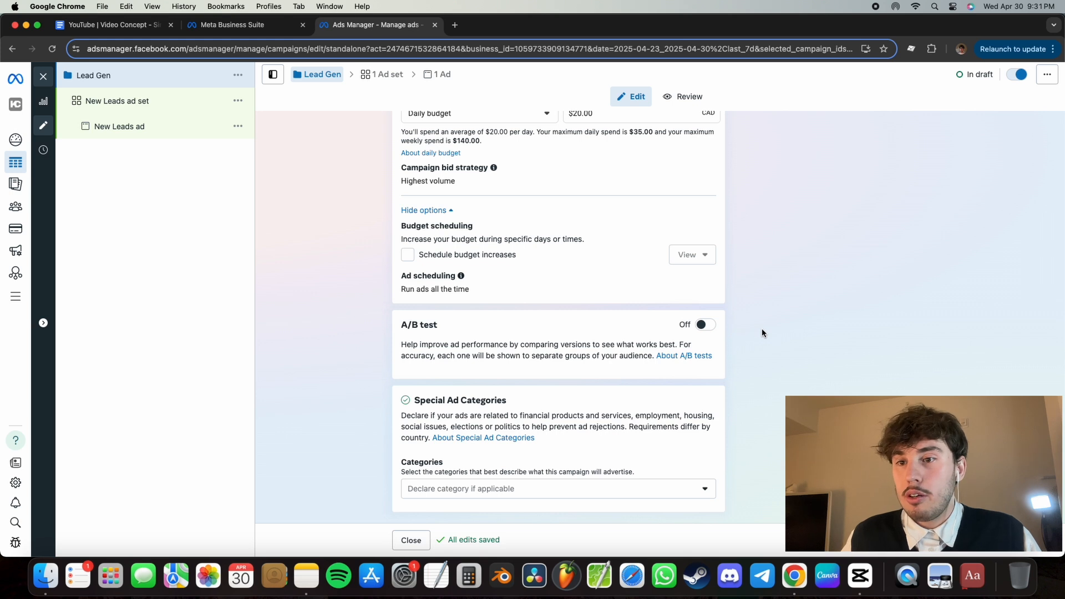
# - Continue to the campaign's ad set and rename it as "Creative Test #1"
pyautogui.click(917, 548)
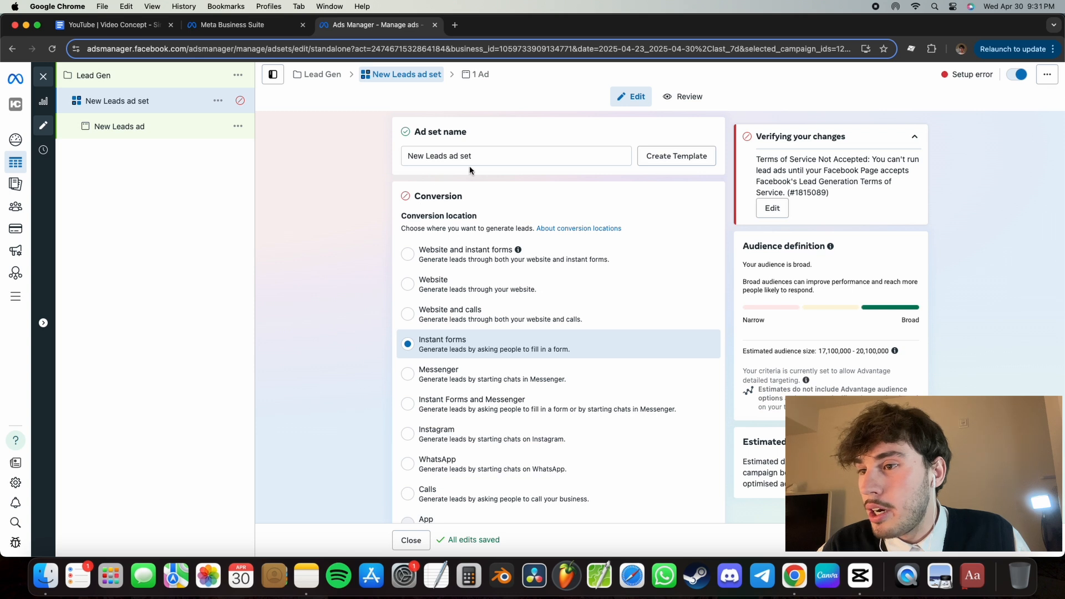
pyautogui.moveTo(469, 165); pyautogui.dragTo(376, 159)
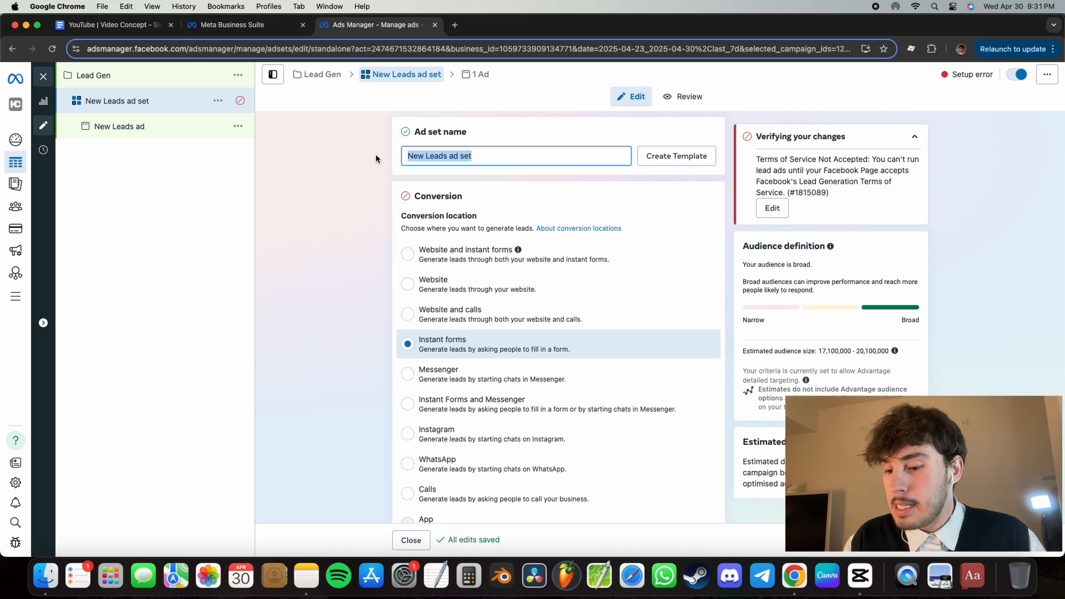
pyautogui.press('BackSpace')
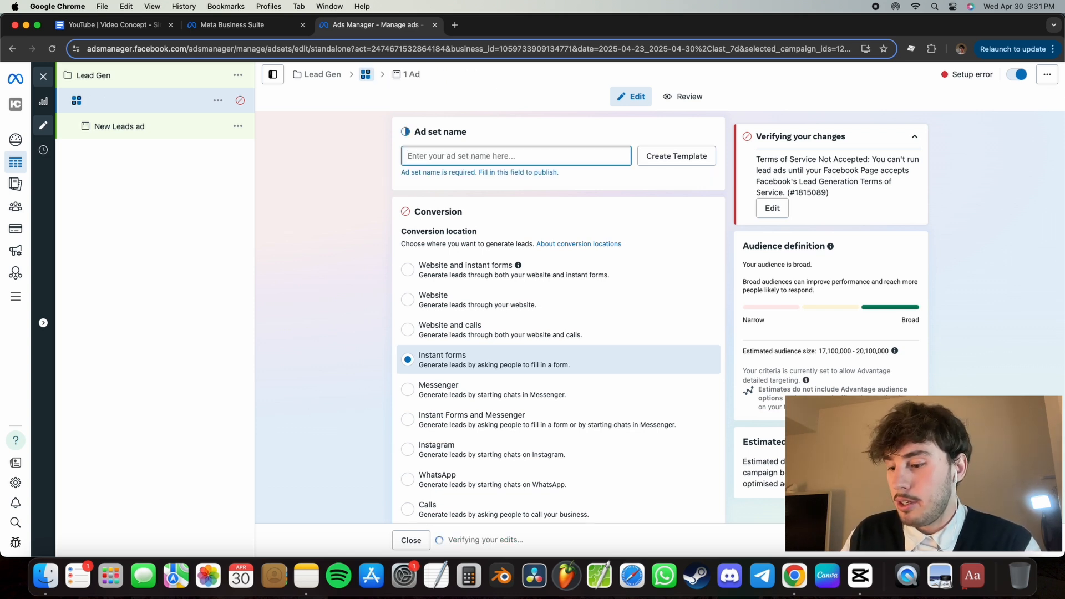
pyautogui.write('C')
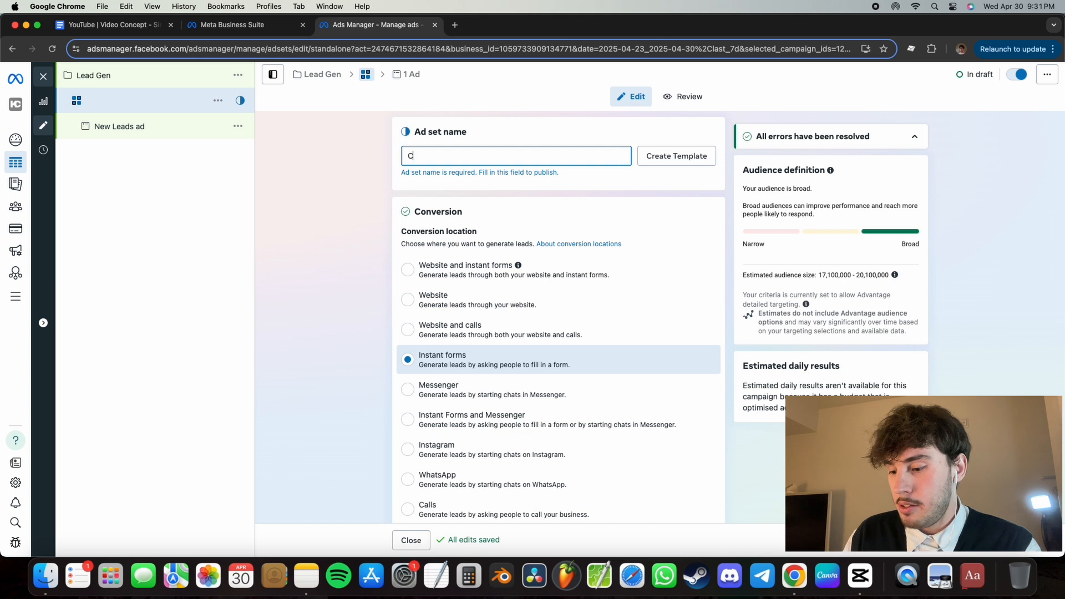
pyautogui.write('reative Test #1')
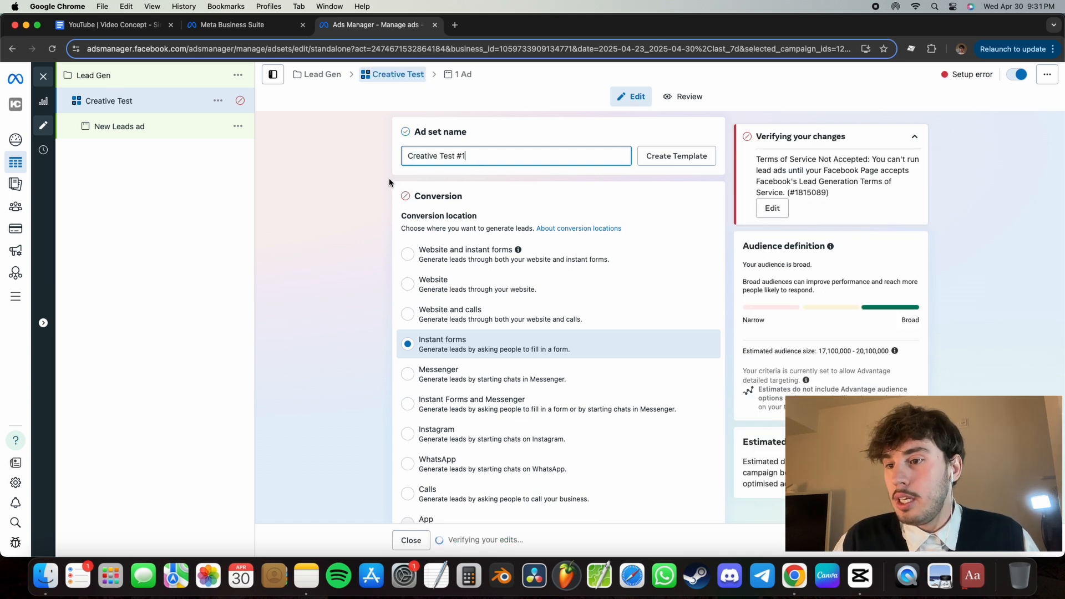
pyautogui.click(334, 197)
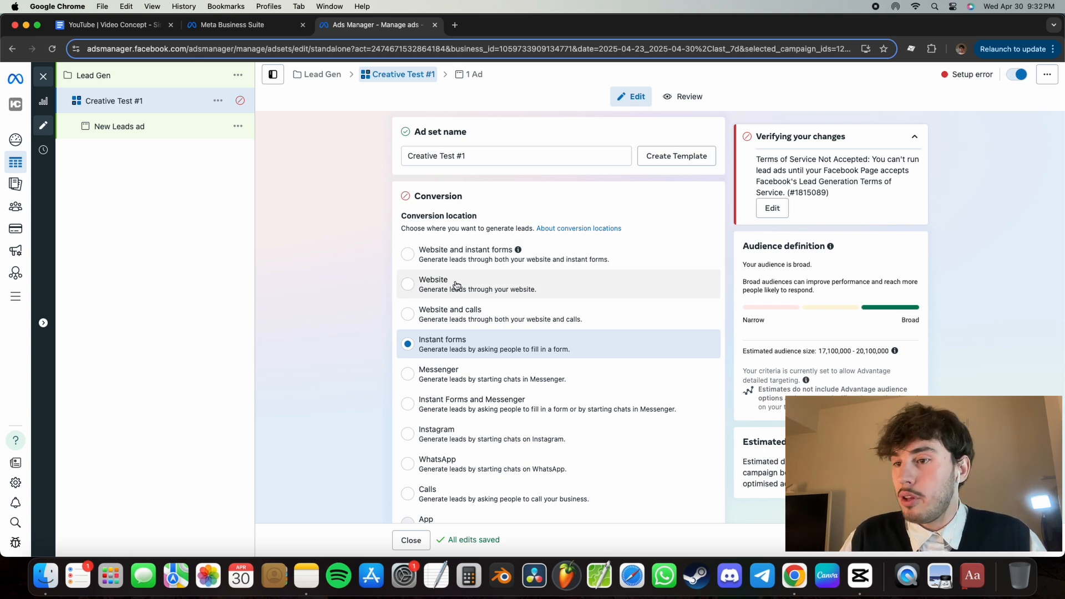
# - Set the ad set's conversion location to Website and review its performance goal, dataset, budget and schedule settings
pyautogui.click(457, 285)
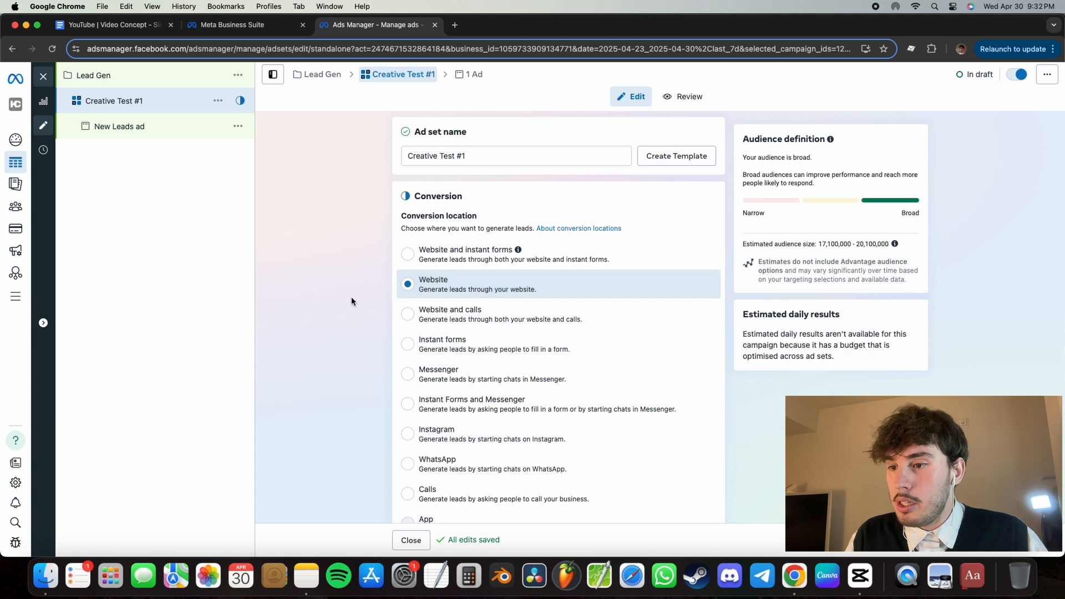
pyautogui.scroll(-2, 351, 298)
pyautogui.scroll(-8, 351, 297)
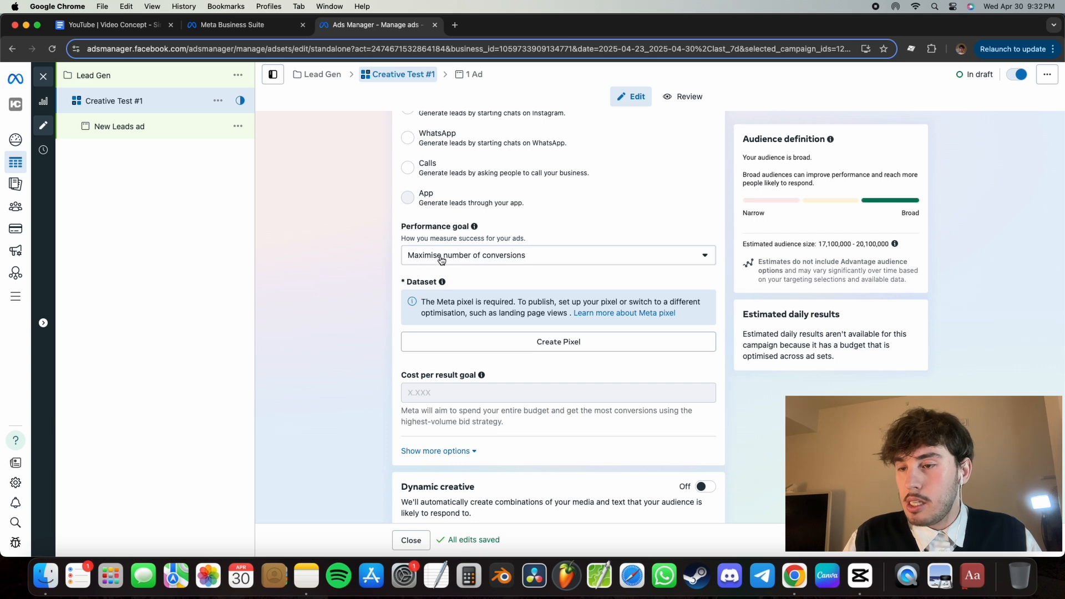
pyautogui.scroll(-2, 350, 285)
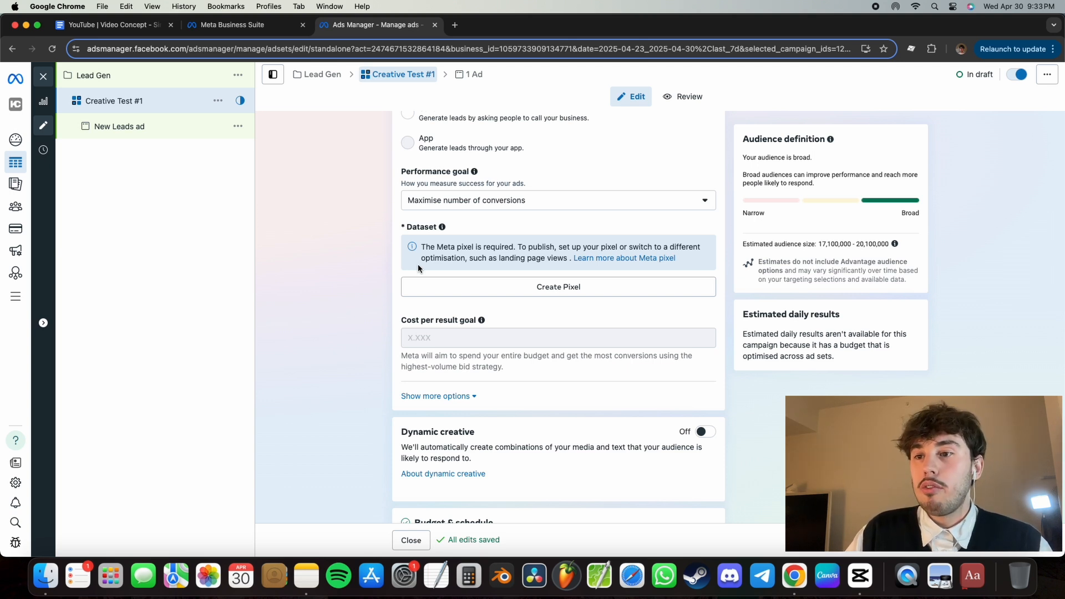
pyautogui.scroll(-3, 354, 295)
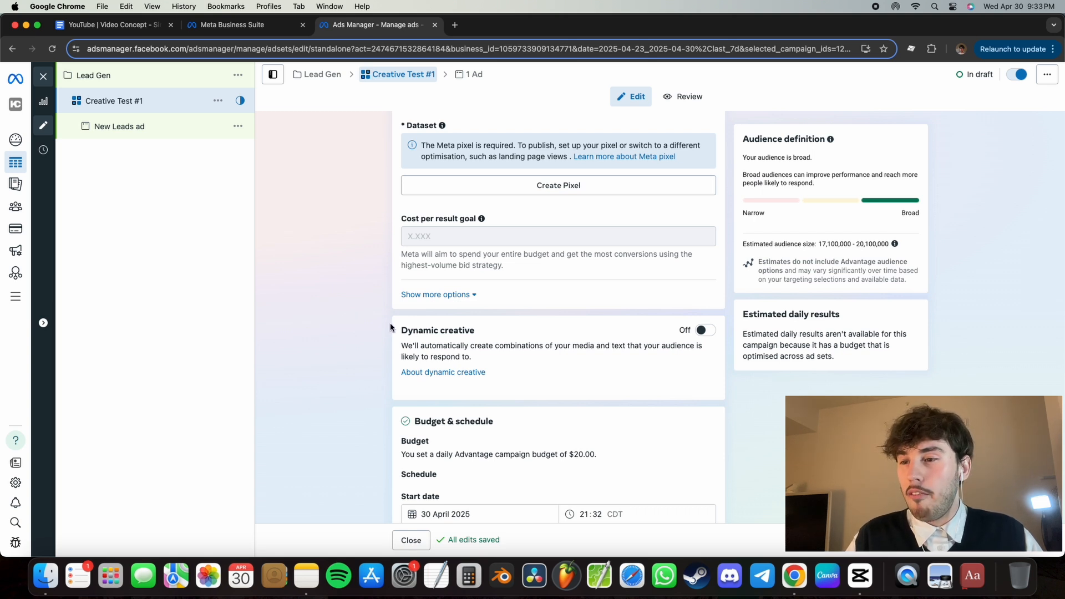
pyautogui.scroll(-7, 355, 216)
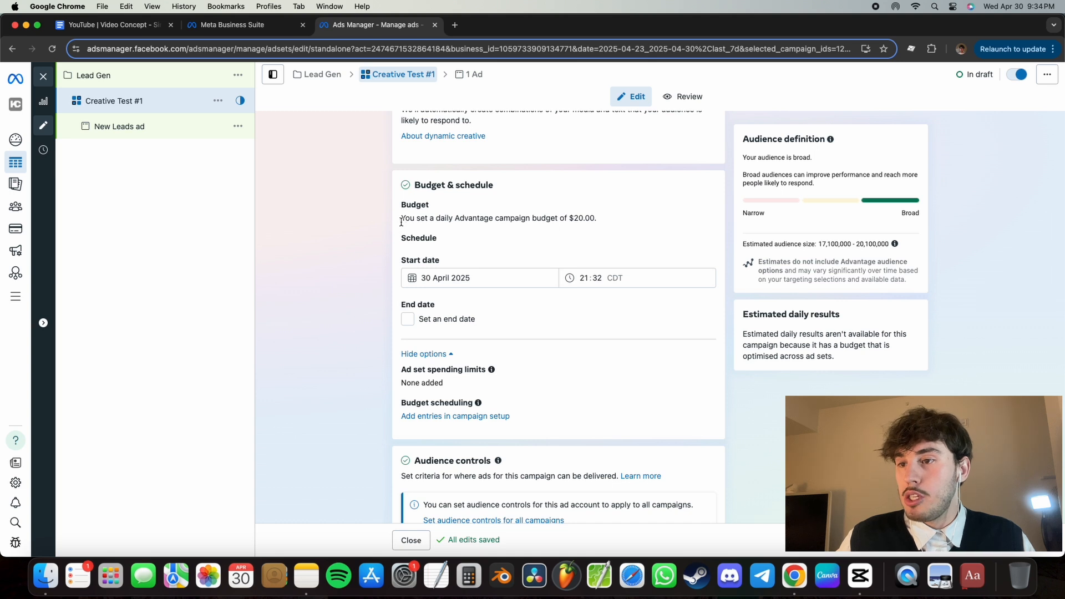
pyautogui.moveTo(404, 207); pyautogui.dragTo(503, 218)
pyautogui.click(503, 218)
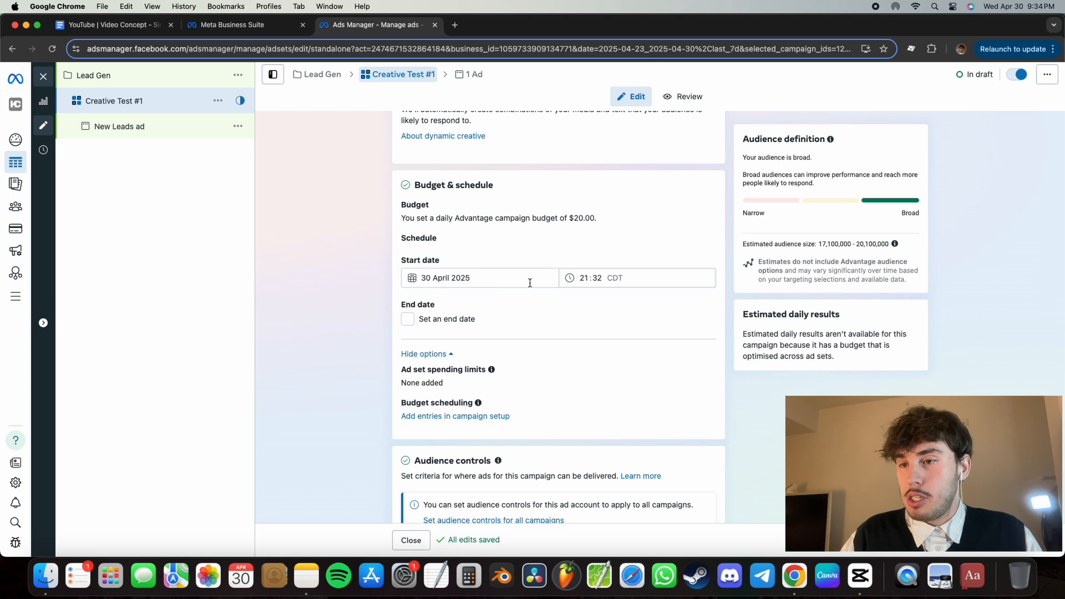
# - Change the ad set's targeted location under the audience controls from the whole country to the city of Toronto, Ontario, Canada
pyautogui.scroll(-5, 535, 330)
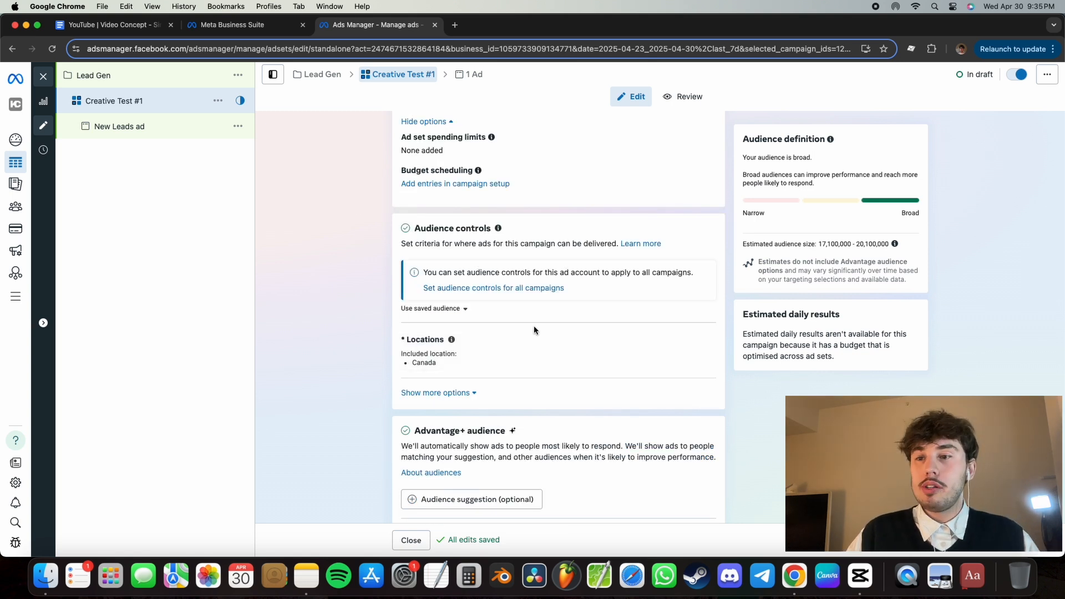
pyautogui.moveTo(611, 340)
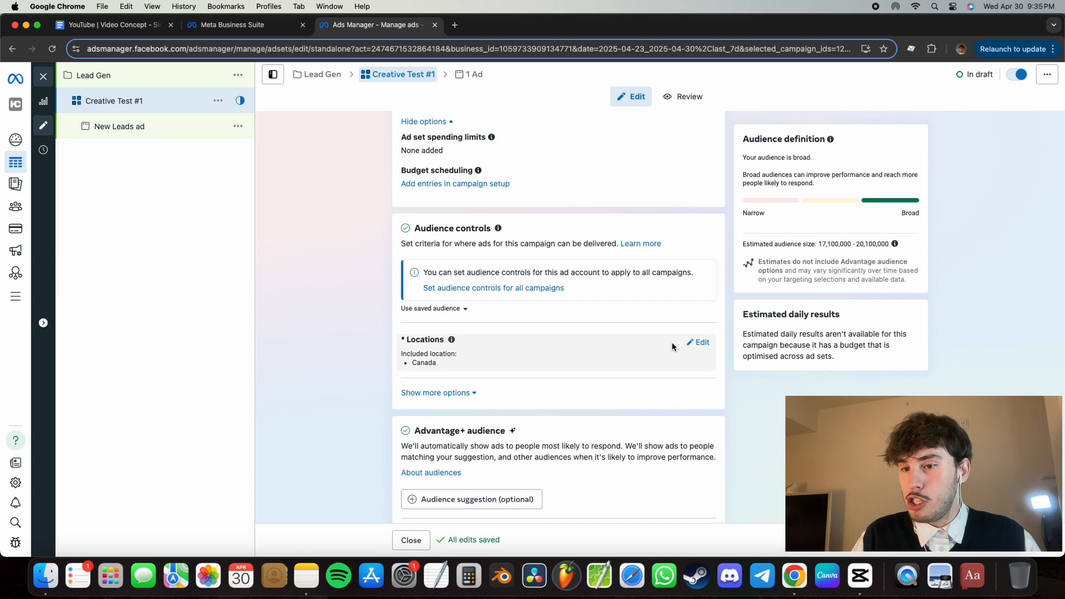
pyautogui.click(697, 343)
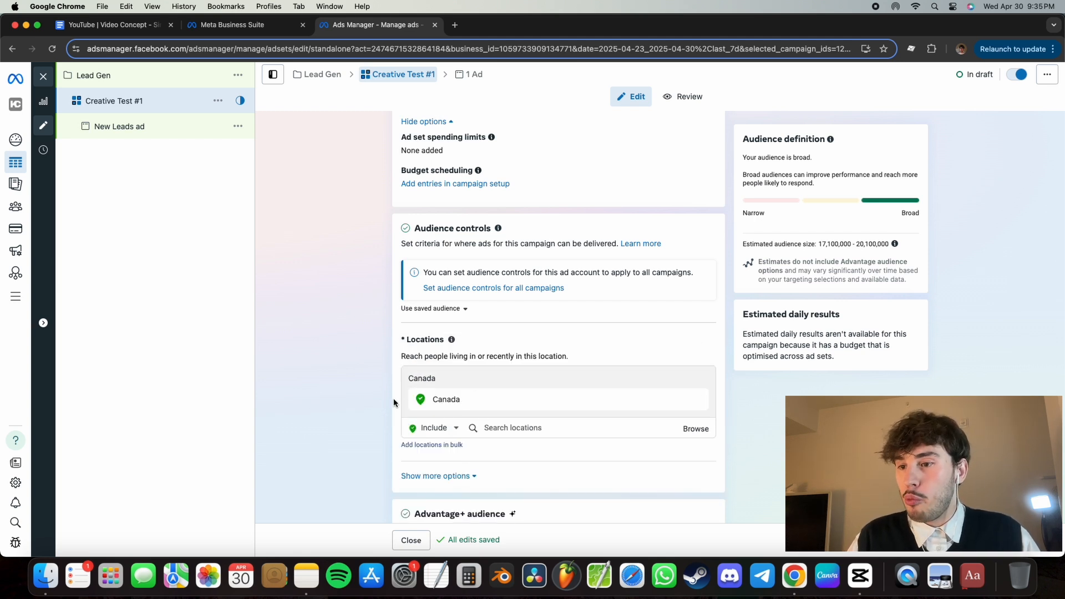
pyautogui.scroll(-2, 394, 404)
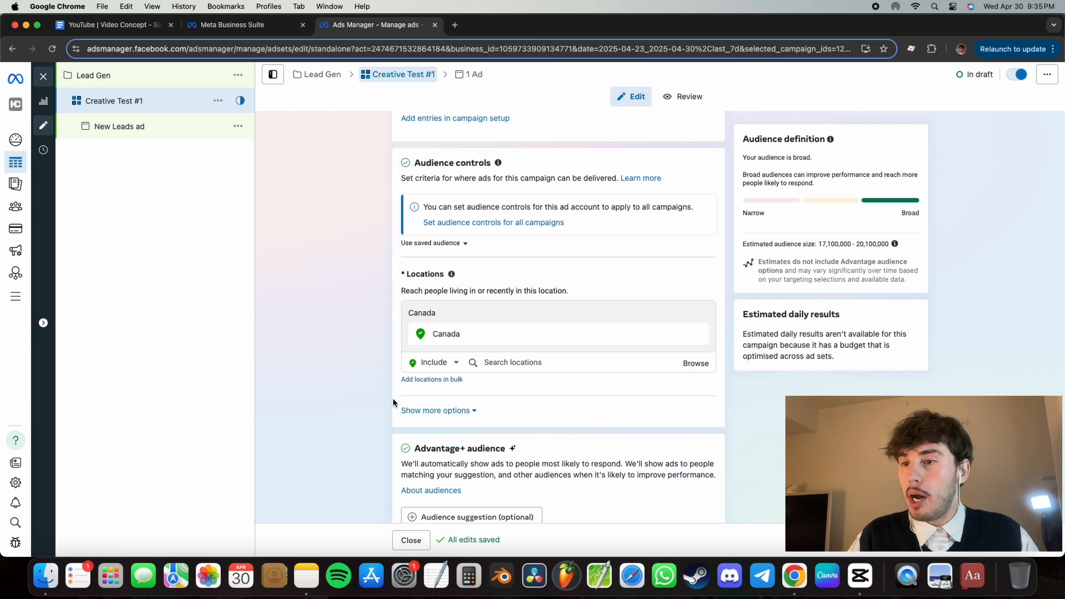
pyautogui.click(513, 362)
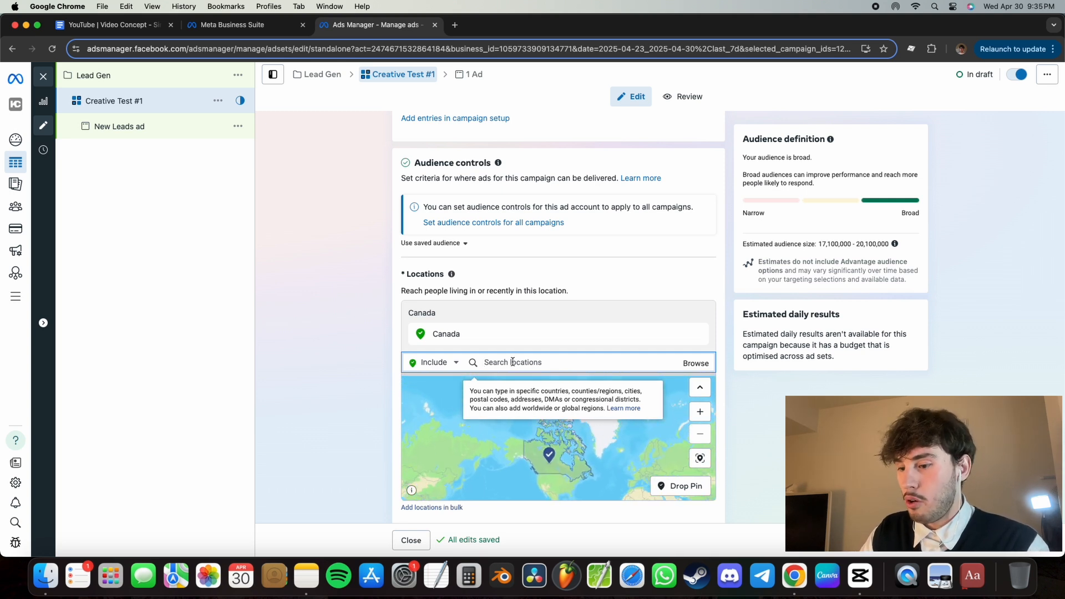
pyautogui.write('Tor')
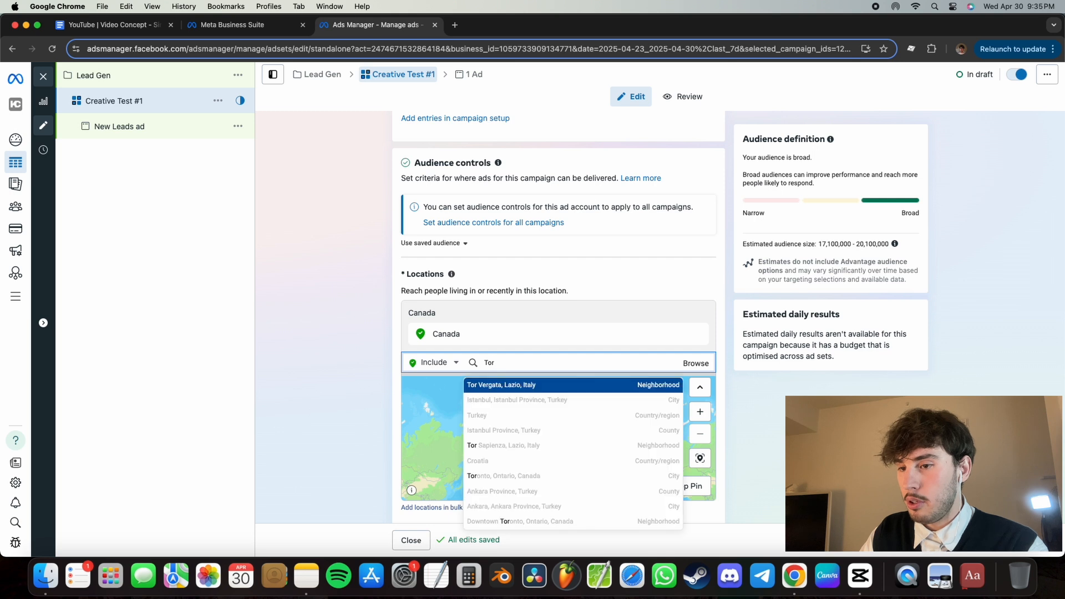
pyautogui.write('onto')
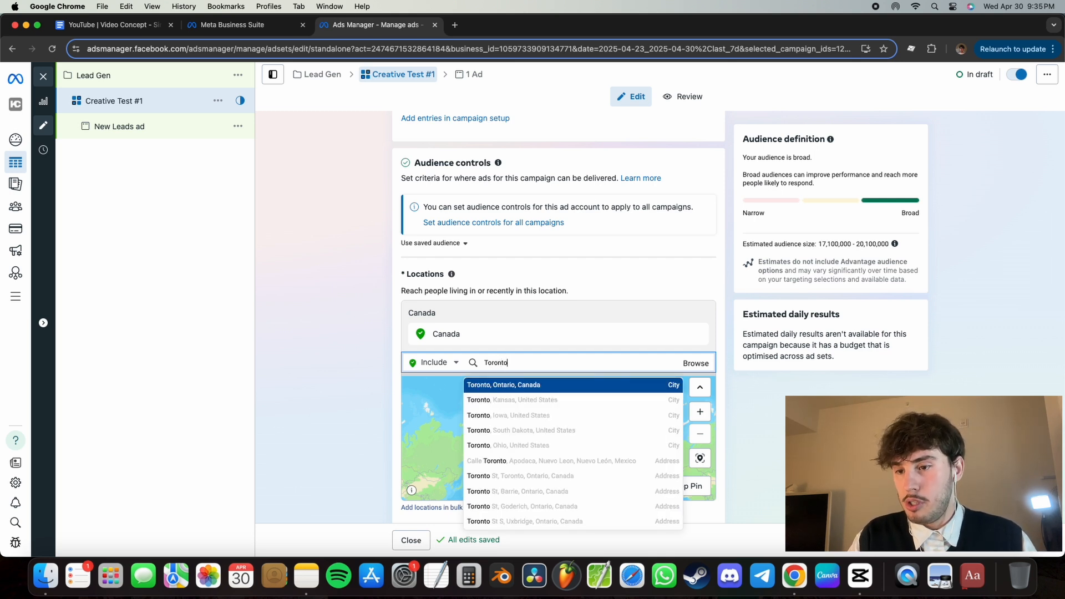
pyautogui.press('Return')
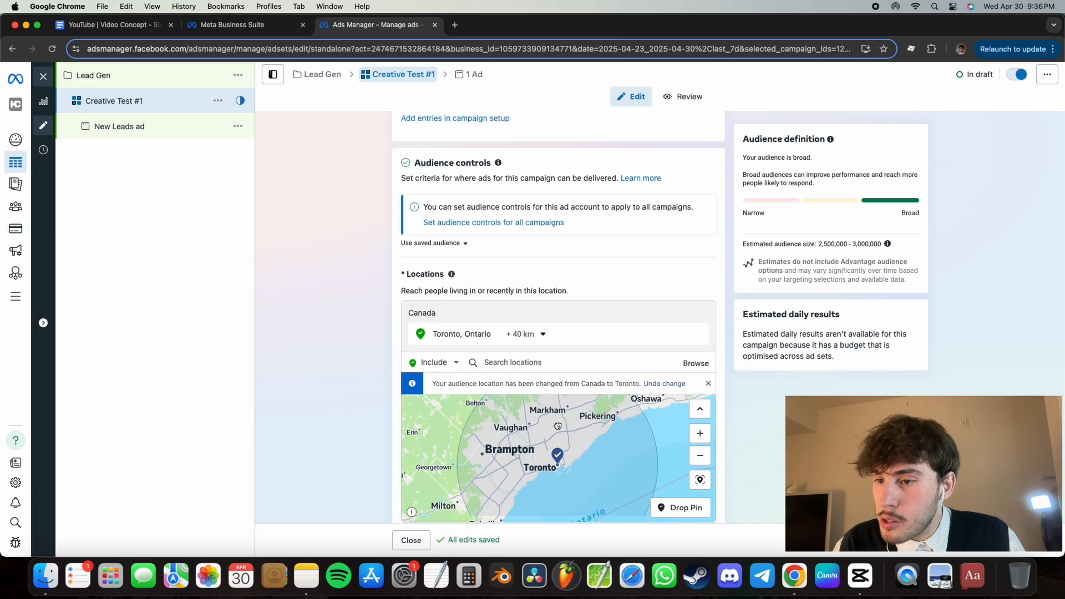
# - Set the radius around Toronto to 80 km
pyautogui.click(543, 335)
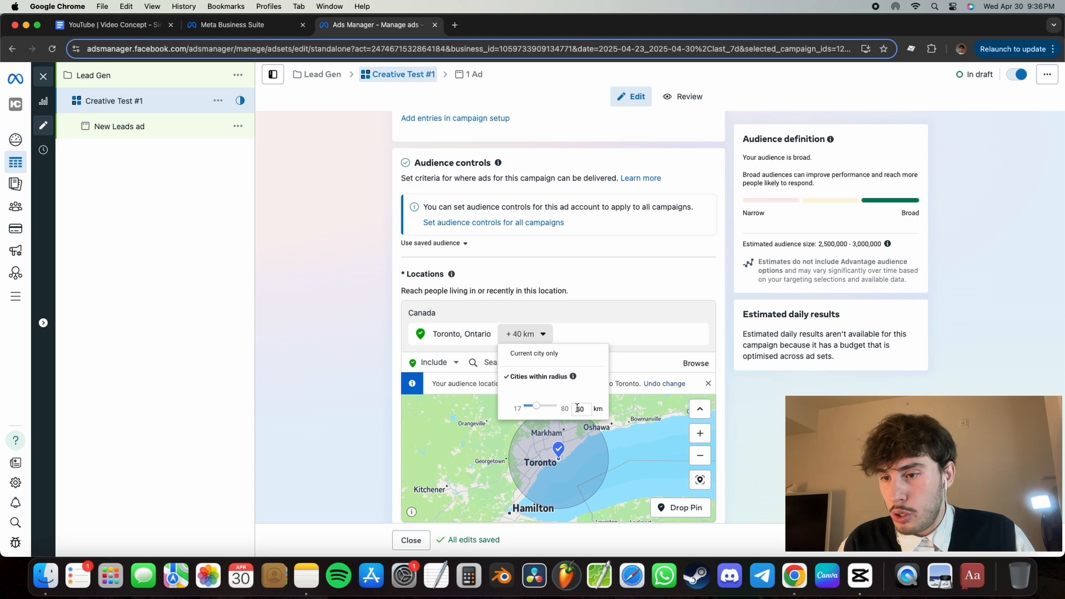
pyautogui.moveTo(587, 409); pyautogui.dragTo(565, 410)
pyautogui.write('80')
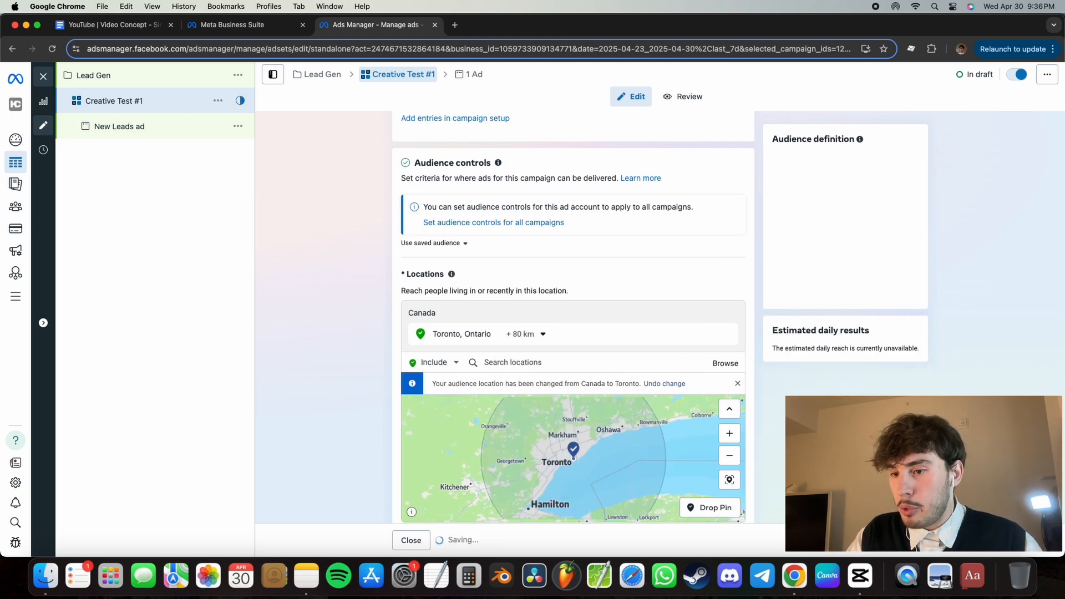
# - Set the Advantage+ audience's age range to 24 to 60
pyautogui.scroll(-10, 325, 267)
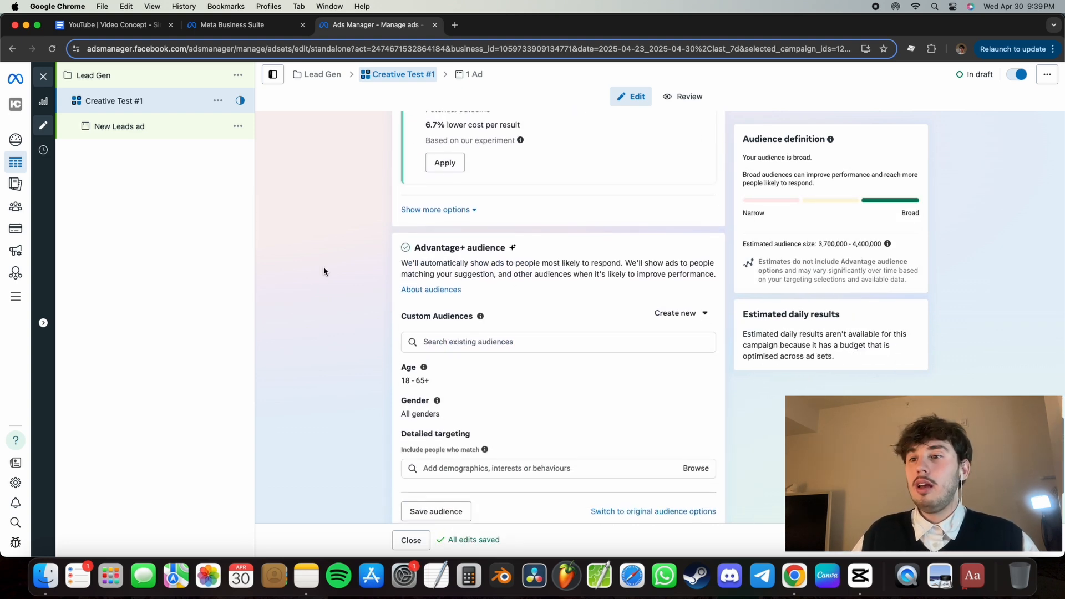
pyautogui.scroll(-1, 324, 269)
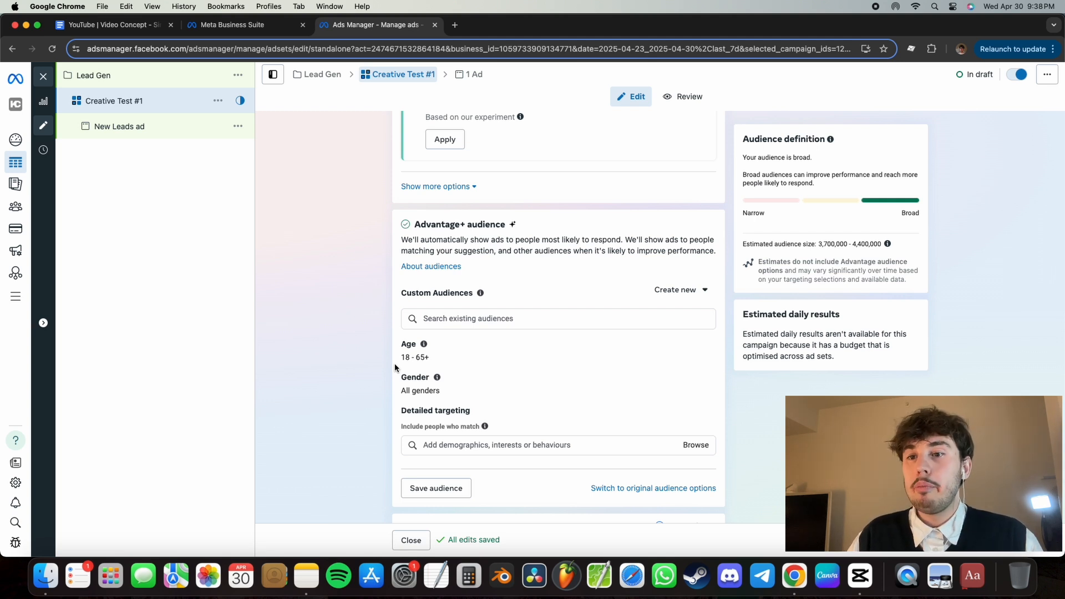
pyautogui.scroll(-1, 563, 236)
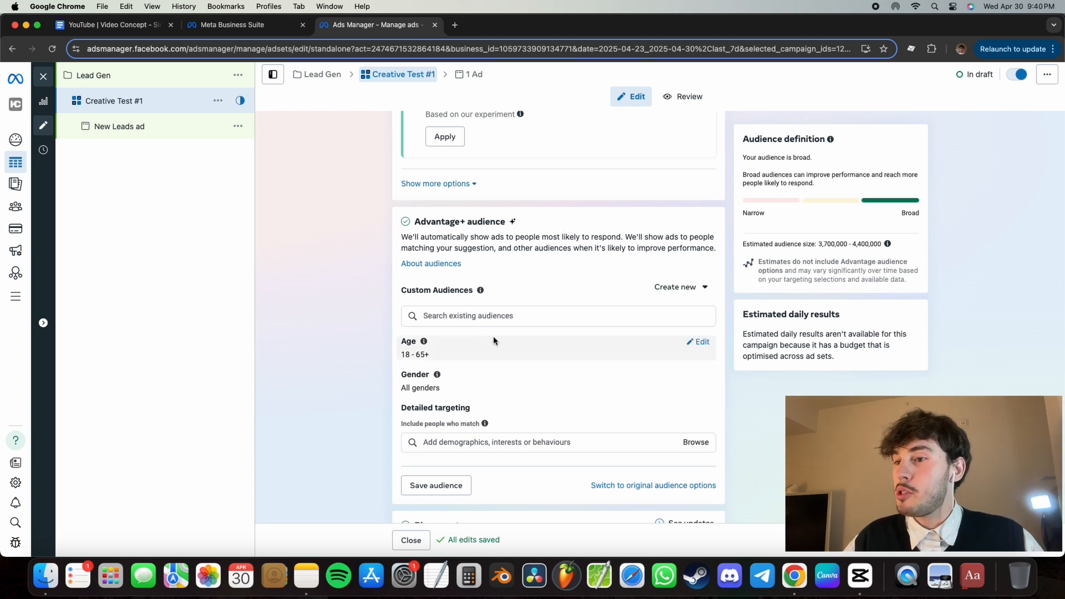
pyautogui.click(698, 342)
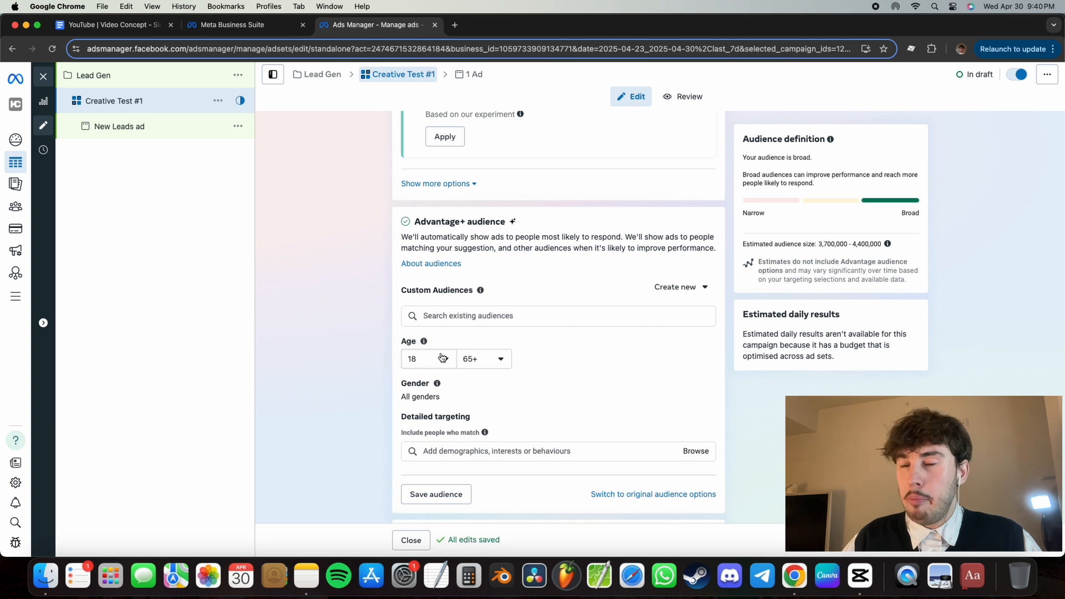
pyautogui.click(441, 357)
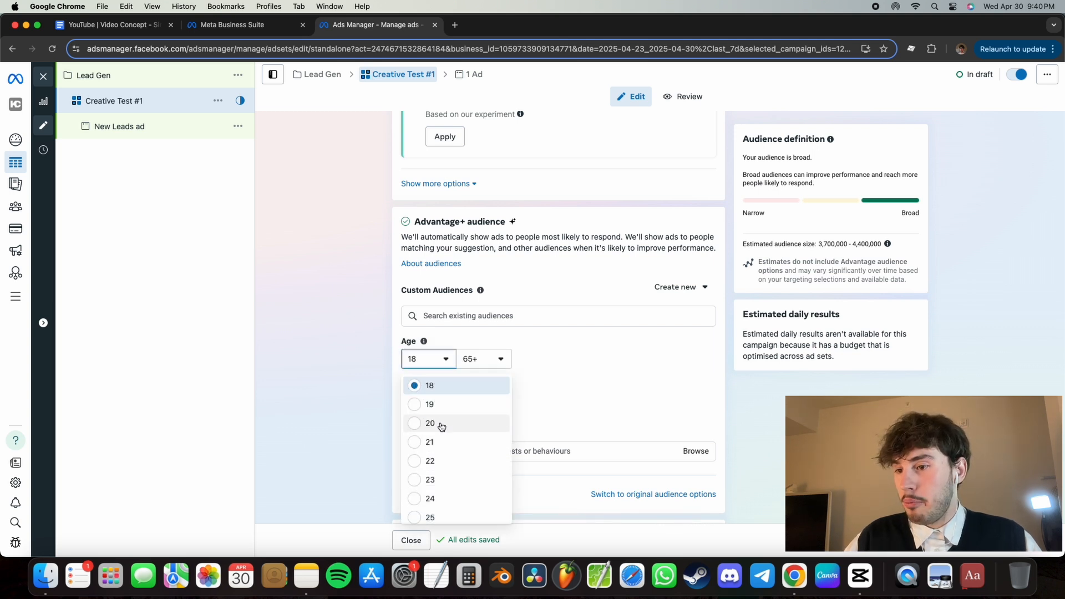
pyautogui.scroll(-1, 441, 470)
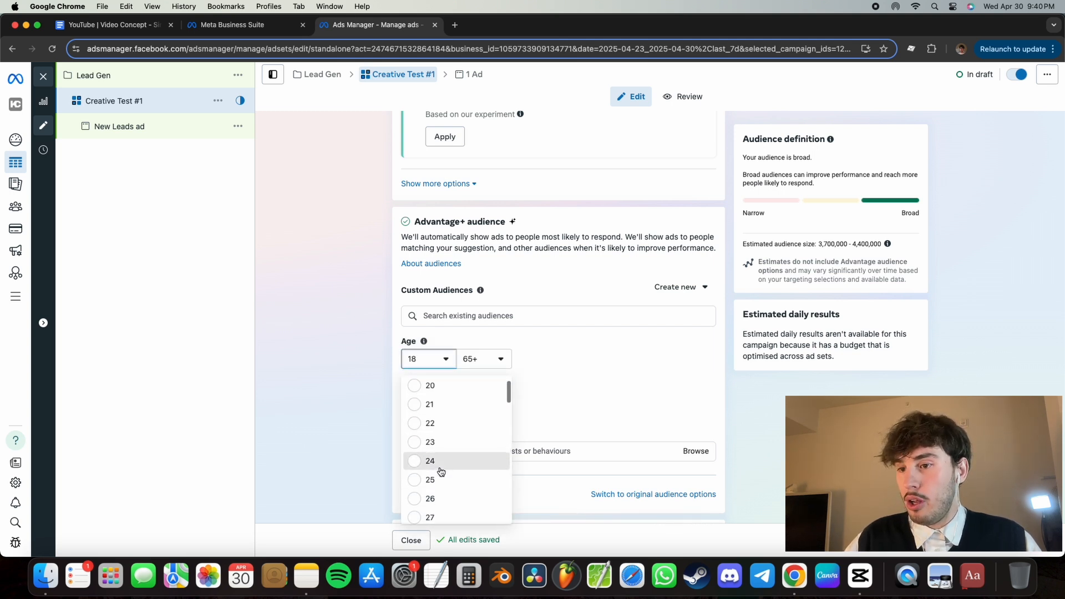
pyautogui.click(441, 461)
pyautogui.click(495, 360)
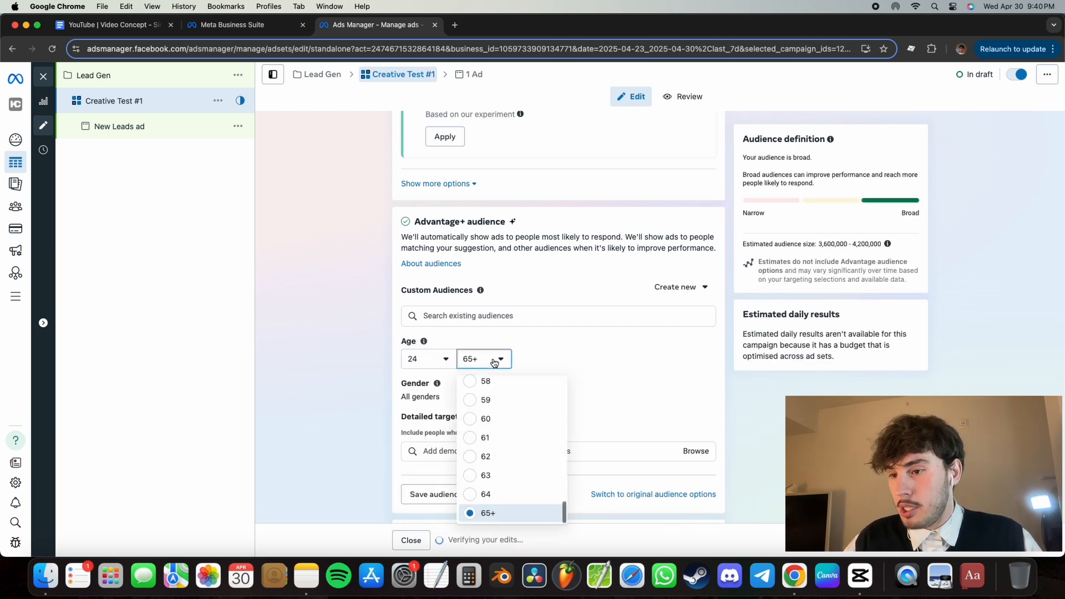
pyautogui.click(491, 419)
# - Restrict the Advantage+ audience's gender to Men
pyautogui.scroll(-1, 387, 430)
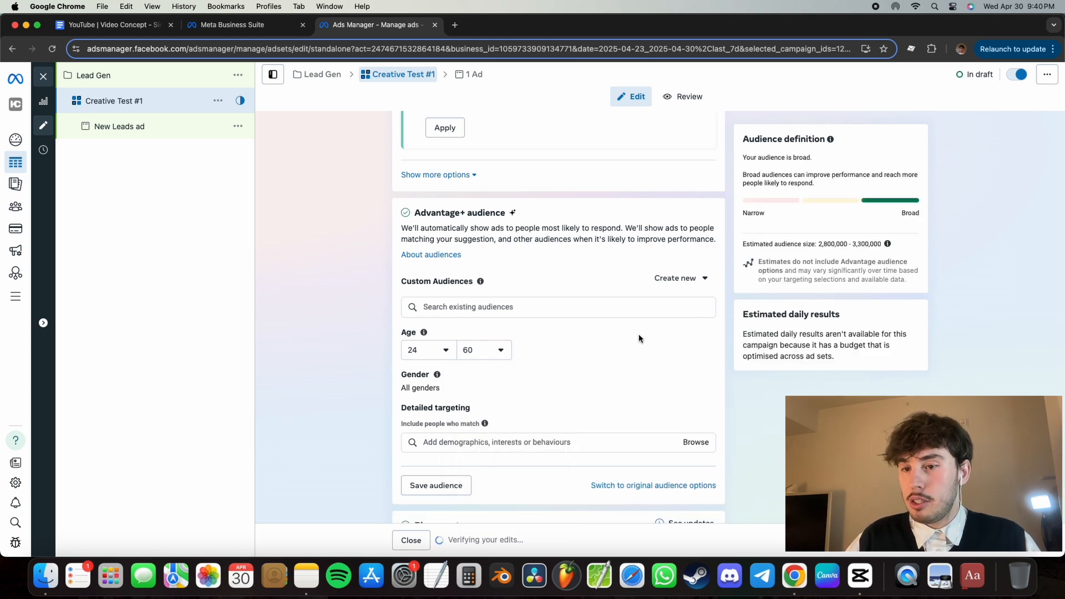
pyautogui.click(702, 375)
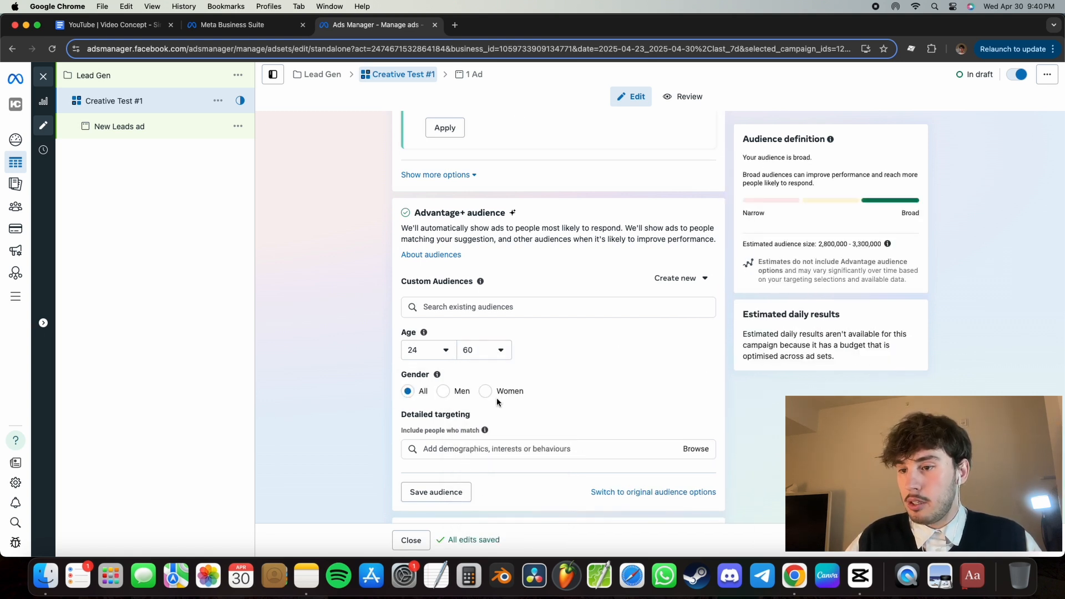
pyautogui.click(444, 392)
# - Add the job titles Plumber, Plumbing Contractor and Plumber Assistant to the audience's detailed targeting
pyautogui.scroll(-3, 447, 388)
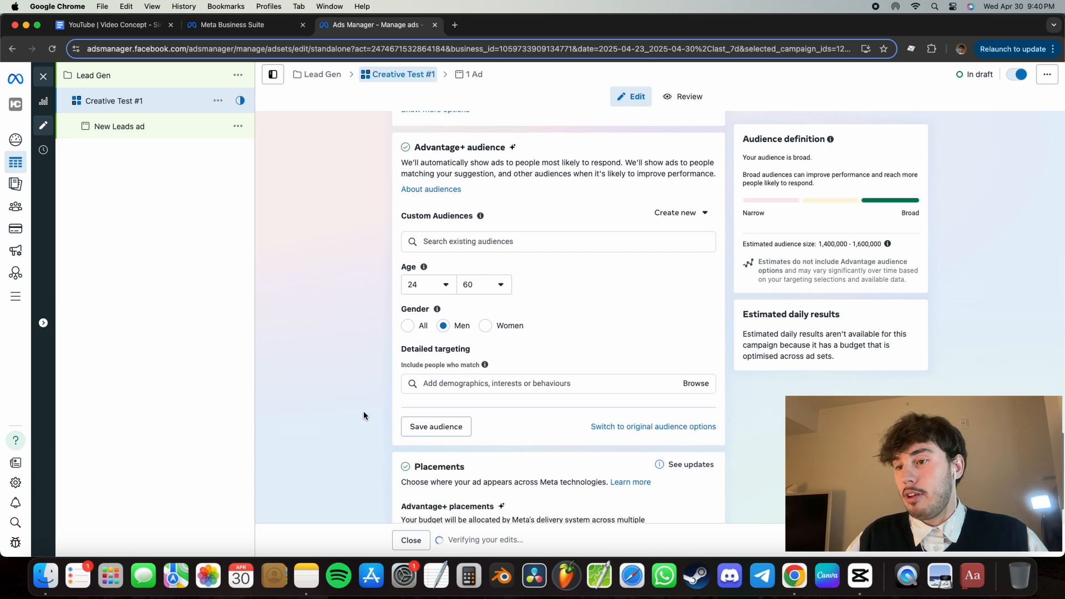
pyautogui.click(448, 383)
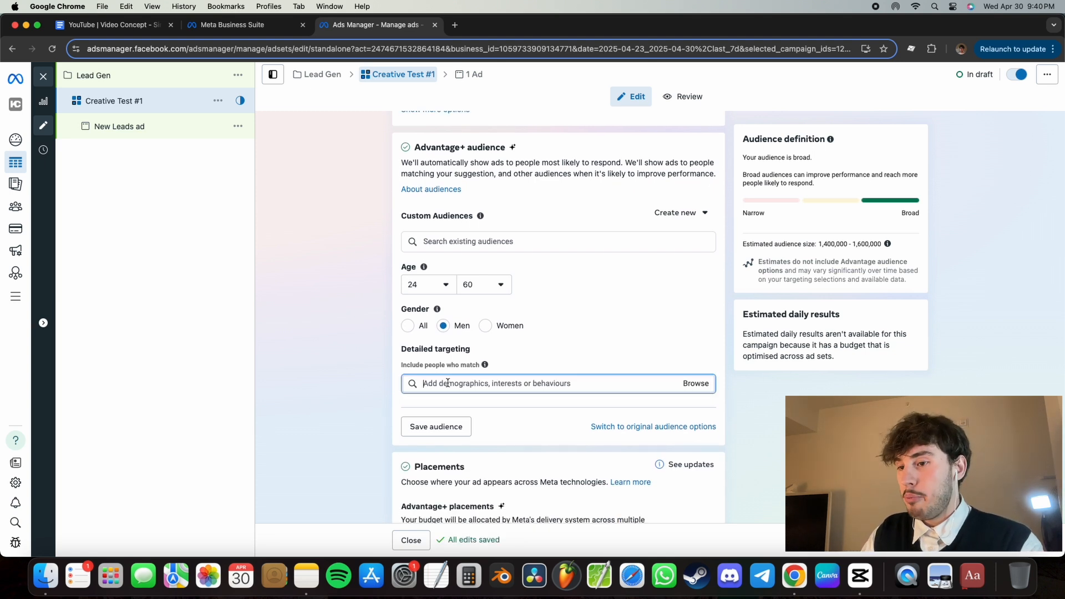
pyautogui.write('plumbers')
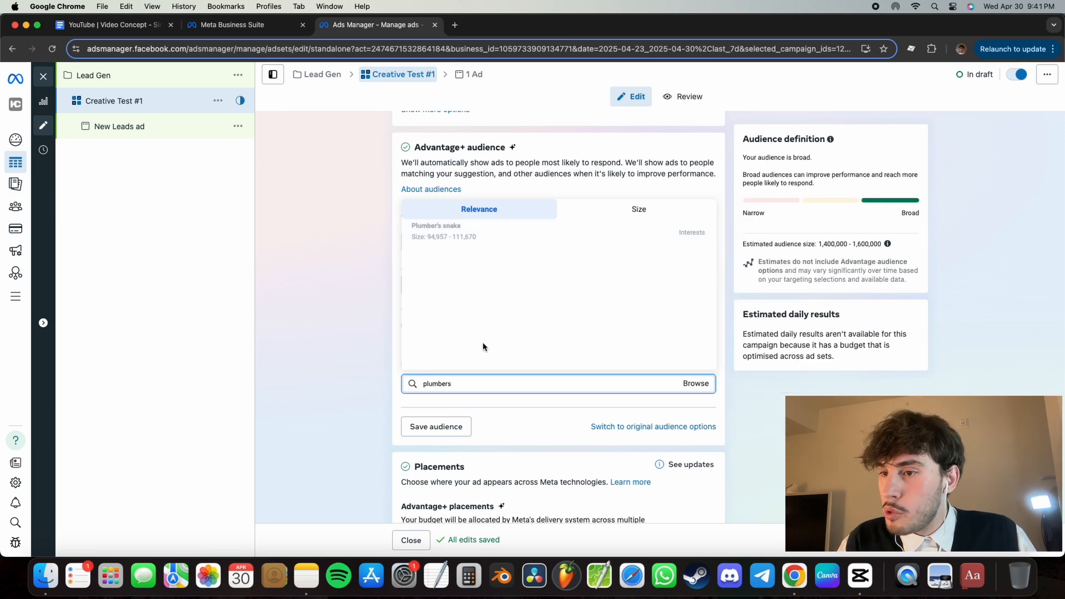
pyautogui.press('BackSpace')
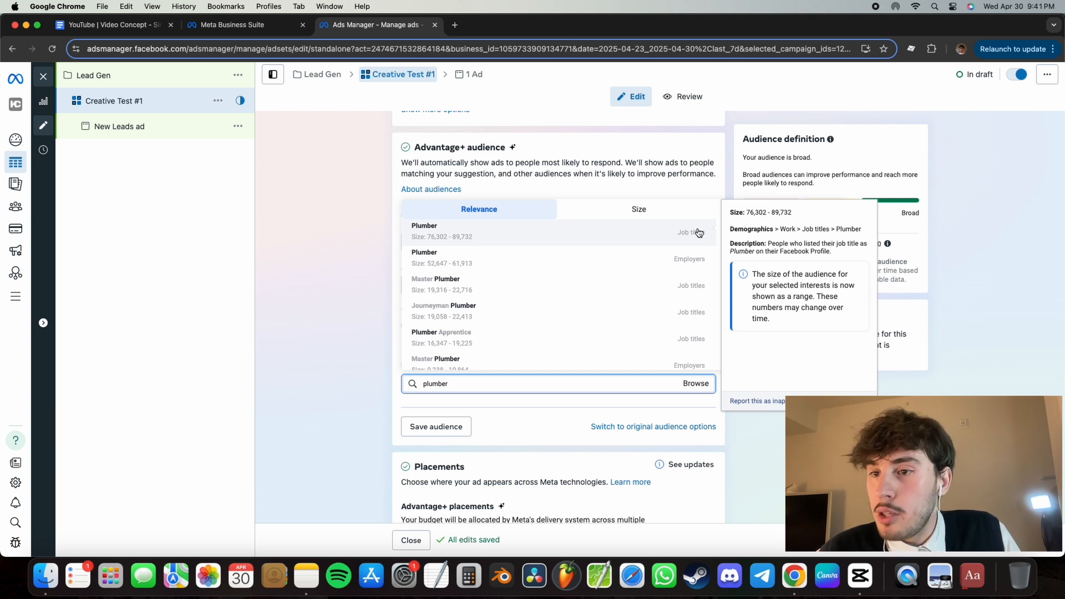
pyautogui.click(641, 235)
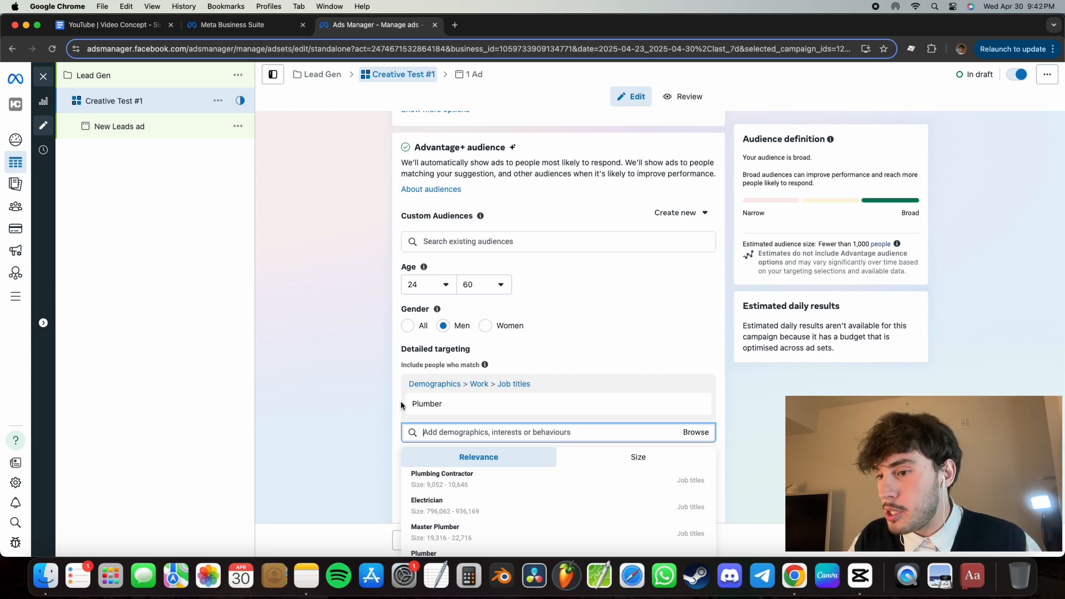
pyautogui.scroll(-3, 377, 430)
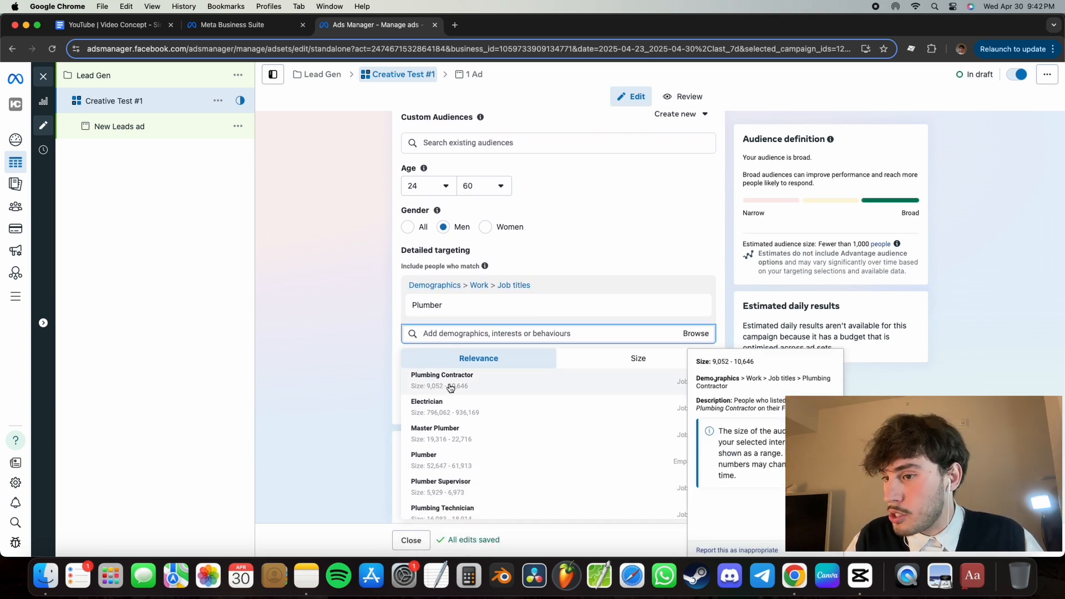
pyautogui.click(452, 388)
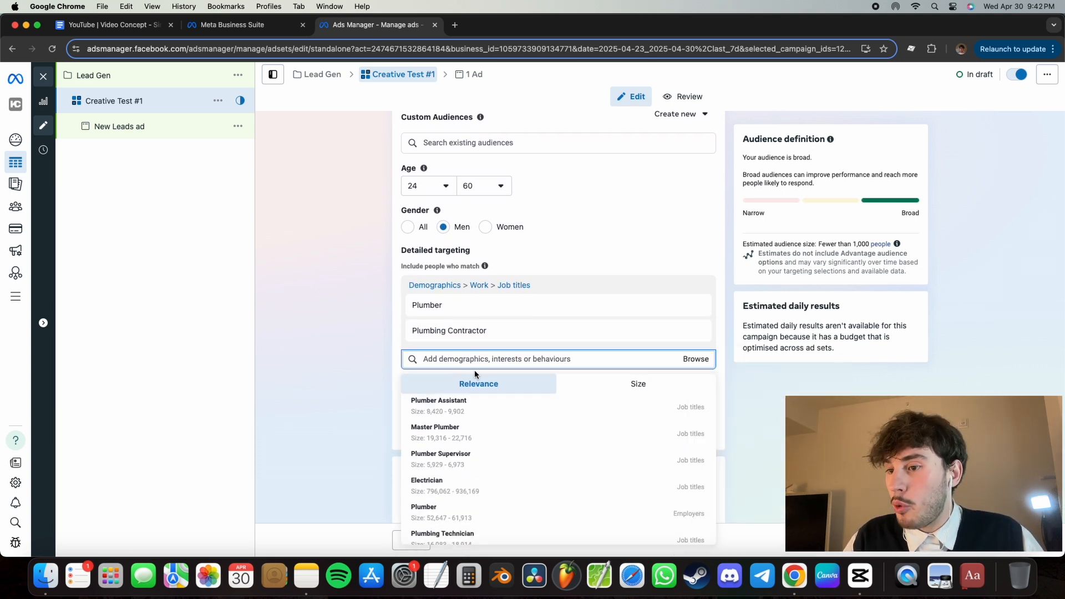
pyautogui.click(460, 412)
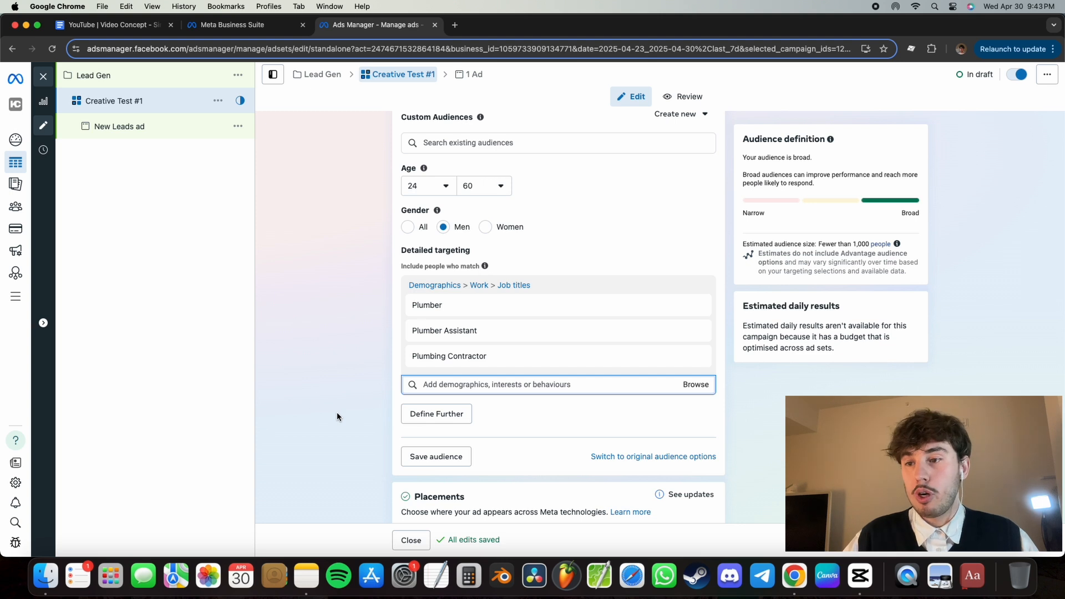
# - Continue to the ad set's ad and rename it as "Ad #1"
pyautogui.scroll(-3, 349, 407)
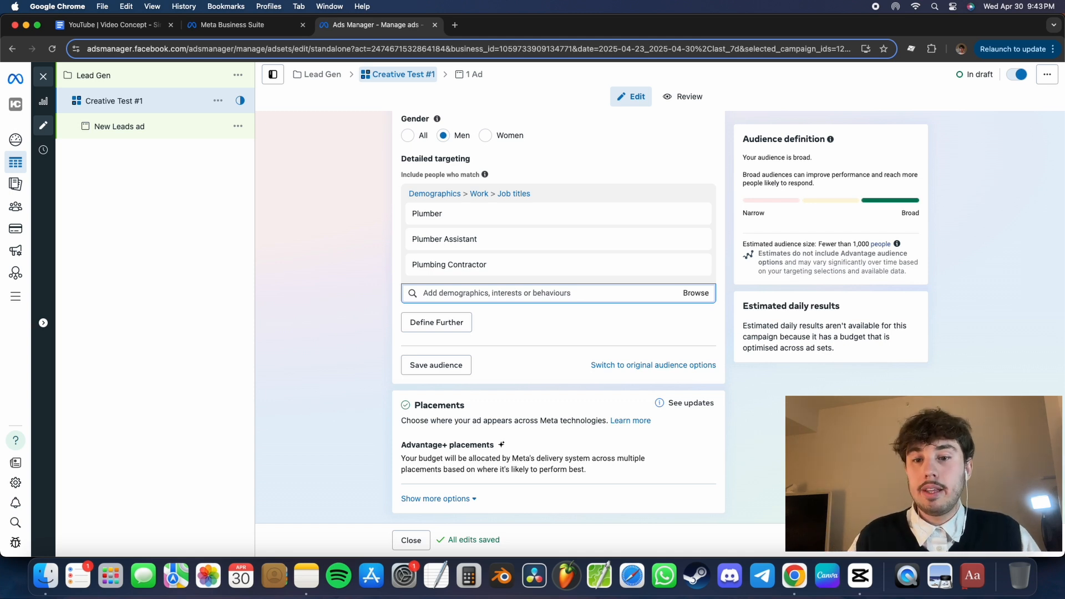
pyautogui.click(912, 540)
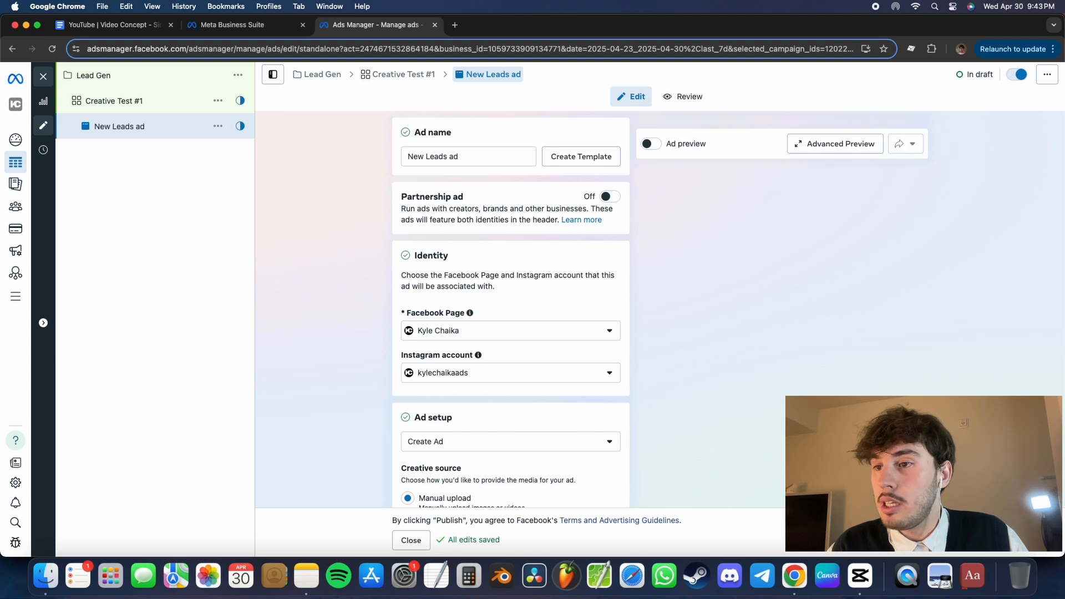
pyautogui.click(488, 155)
pyautogui.tripleClick(441, 155)
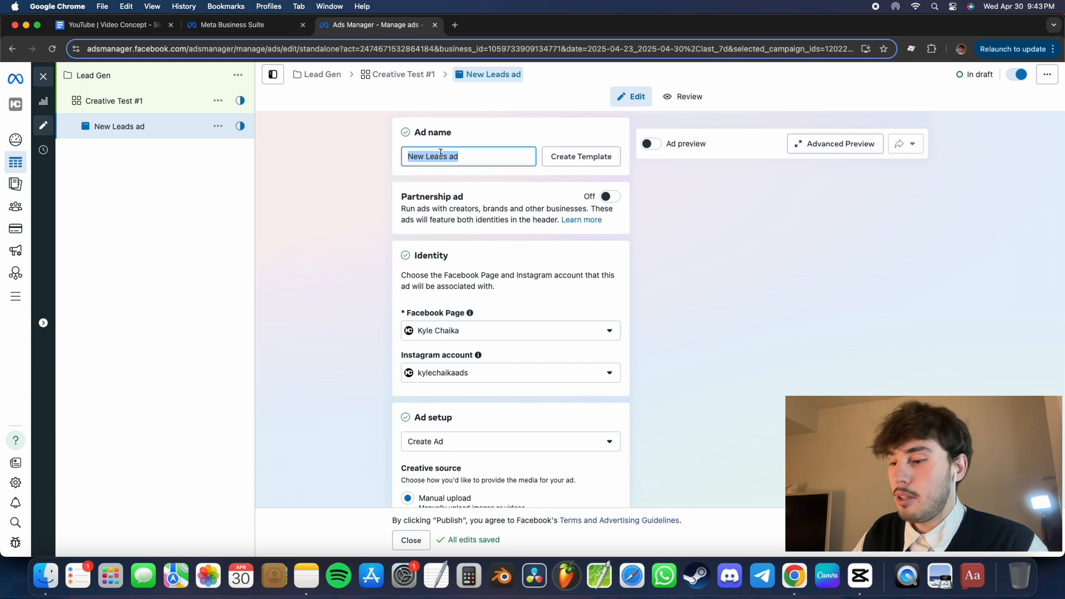
pyautogui.write('Ad #1')
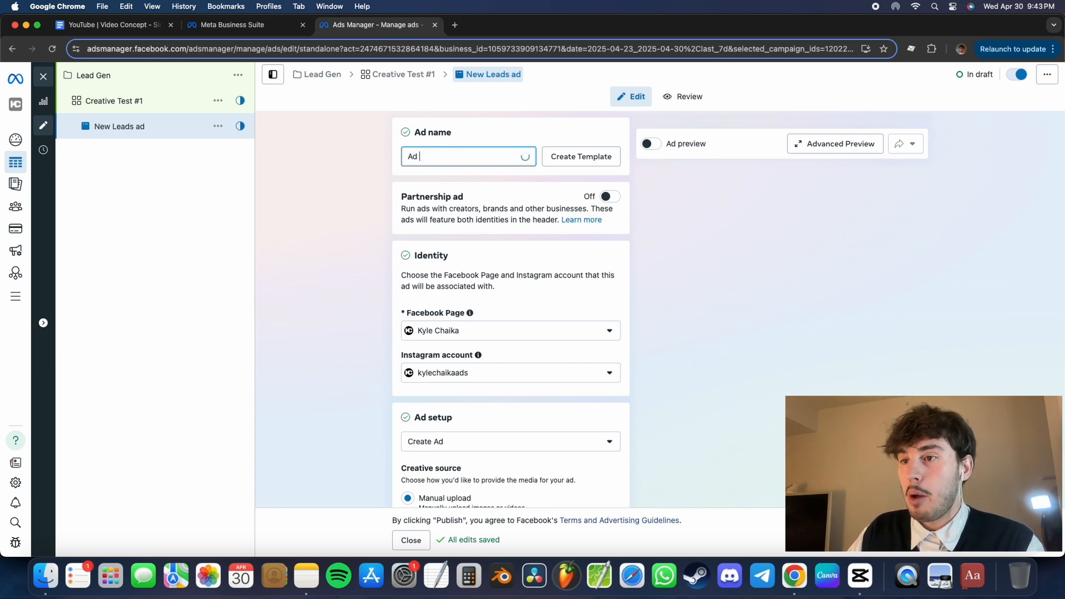
pyautogui.click(383, 217)
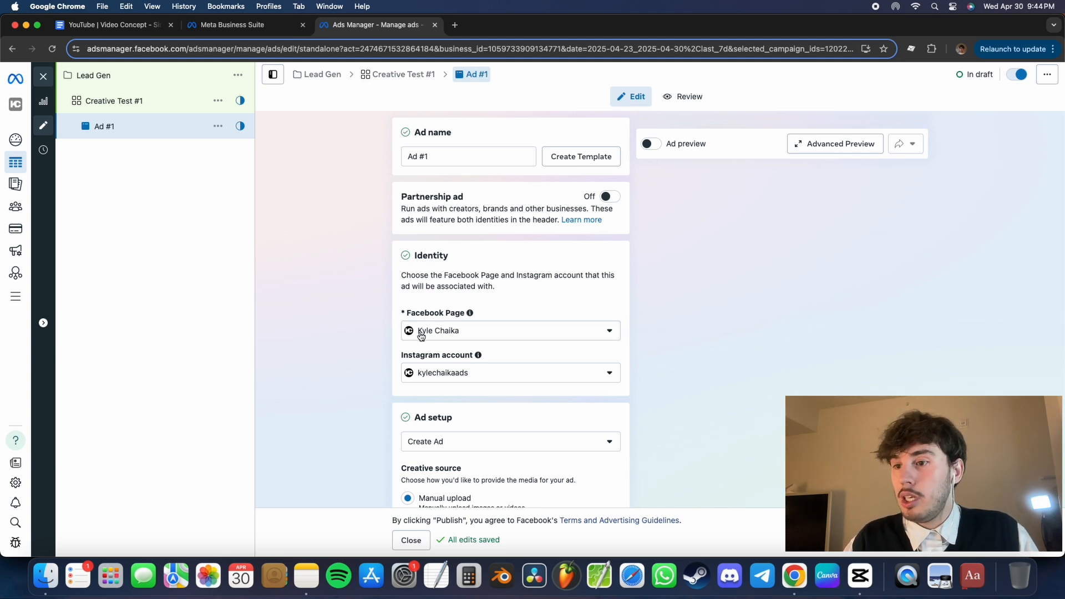
# - Review the Facebook Pages available for the ad's identity without changing the selection, and look over the ad setup options
pyautogui.scroll(-2, 333, 366)
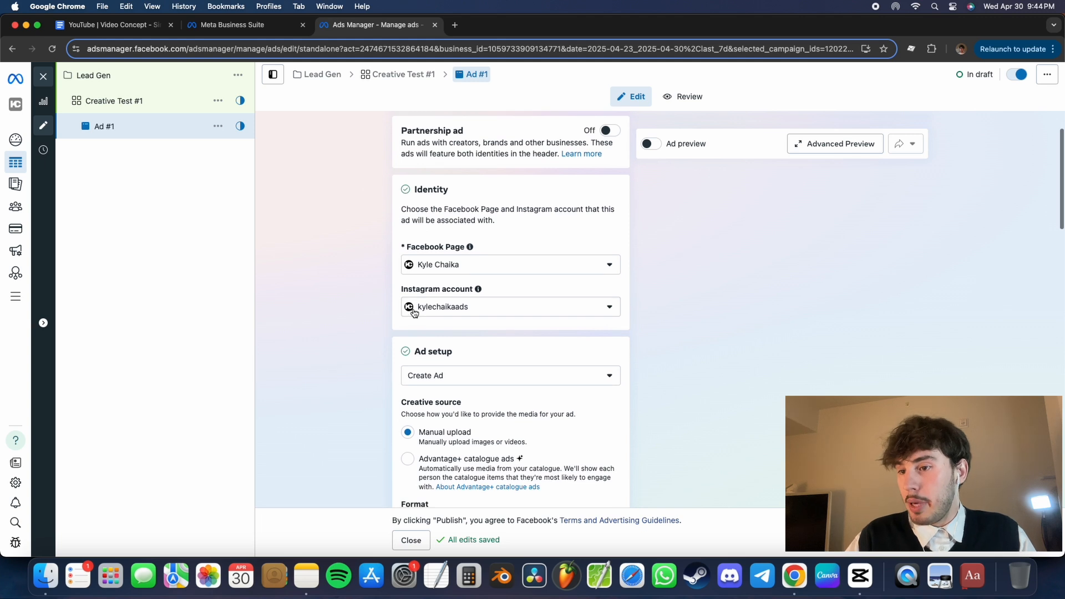
pyautogui.click(457, 270)
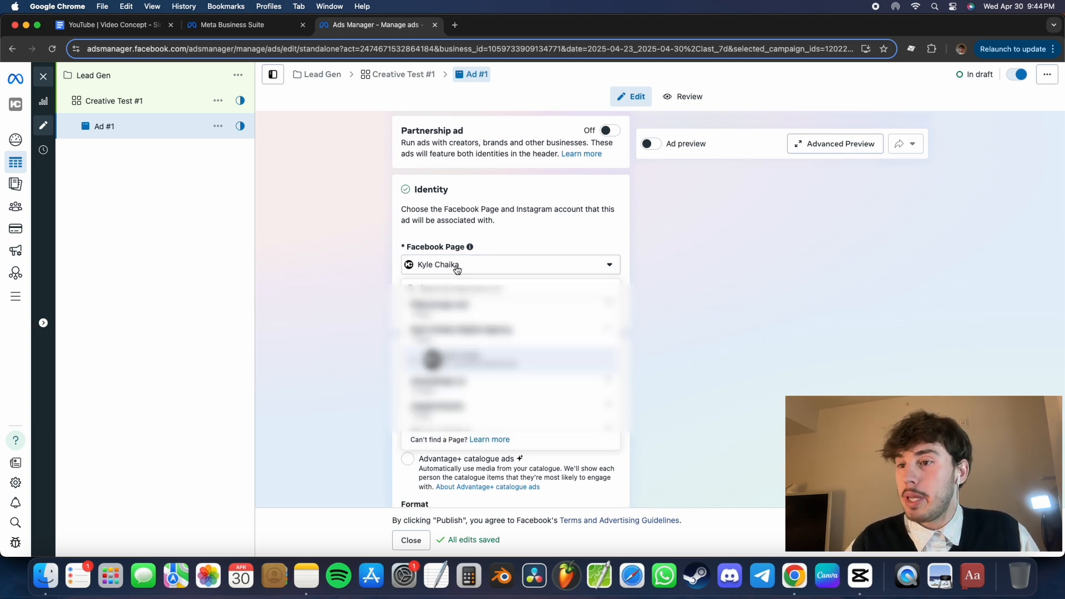
pyautogui.click(370, 297)
pyautogui.scroll(-5, 370, 297)
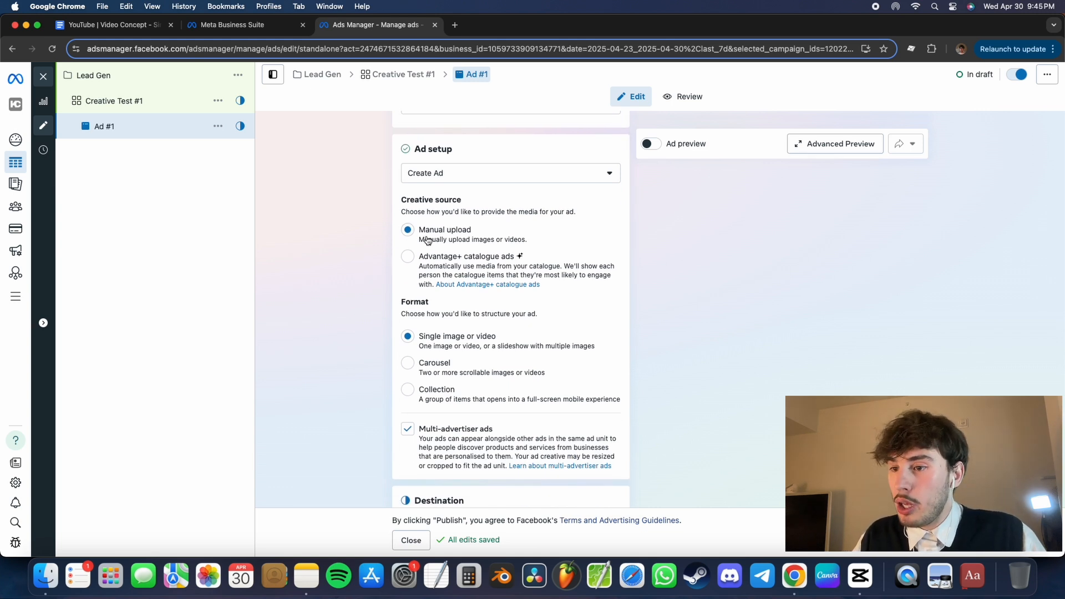
# - Turn off Multi-advertiser ads in the ad setup
pyautogui.scroll(-2, 351, 263)
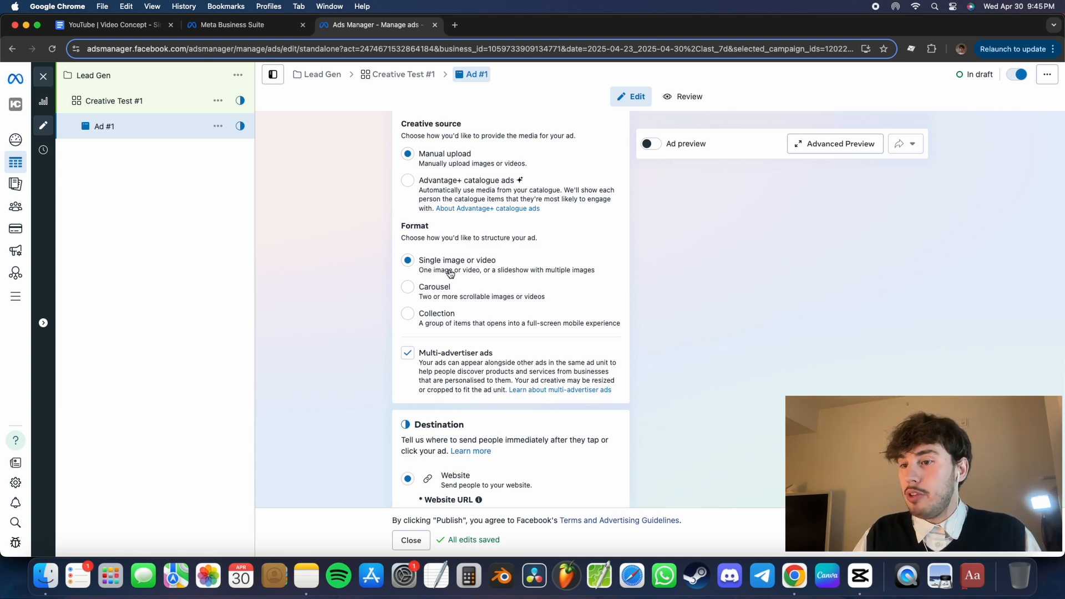
pyautogui.scroll(-2, 301, 312)
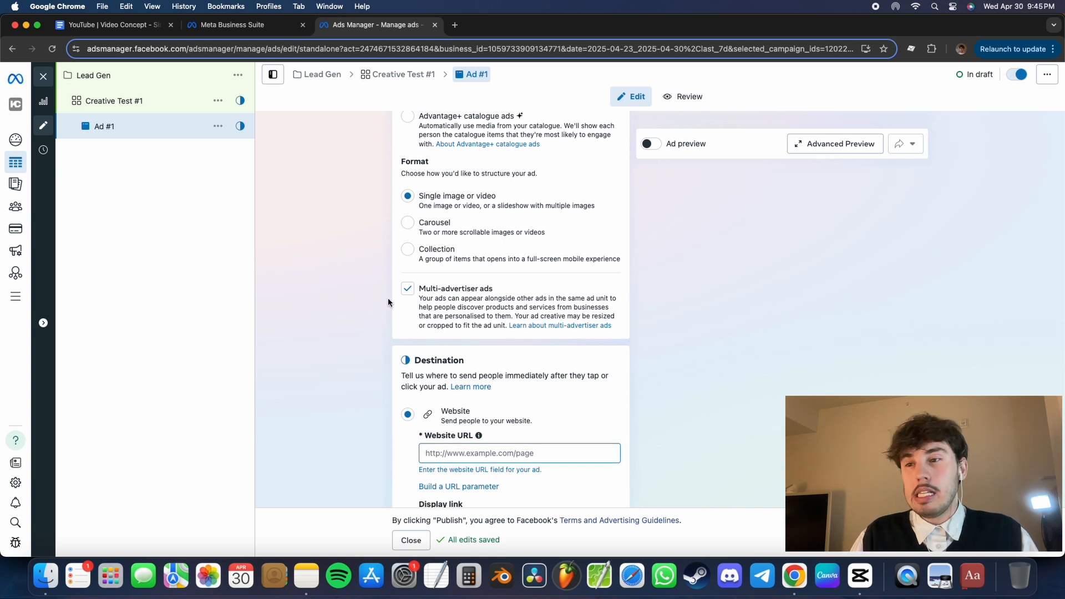
pyautogui.click(408, 290)
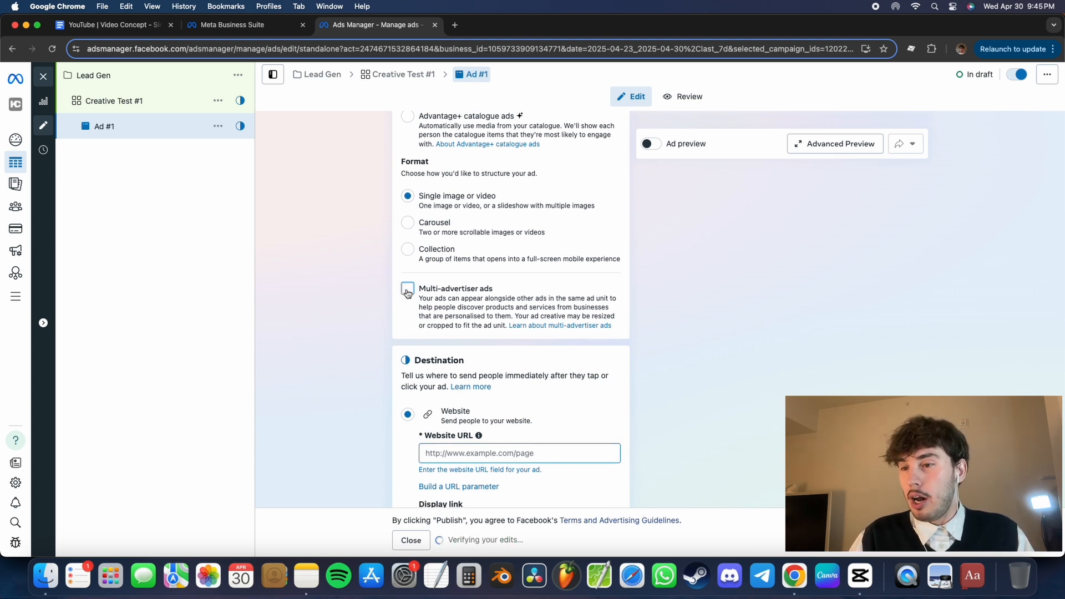
# - Set the ad destination's website URL to the advertiser's own domain followed by the path /leadgen
pyautogui.scroll(-4, 325, 340)
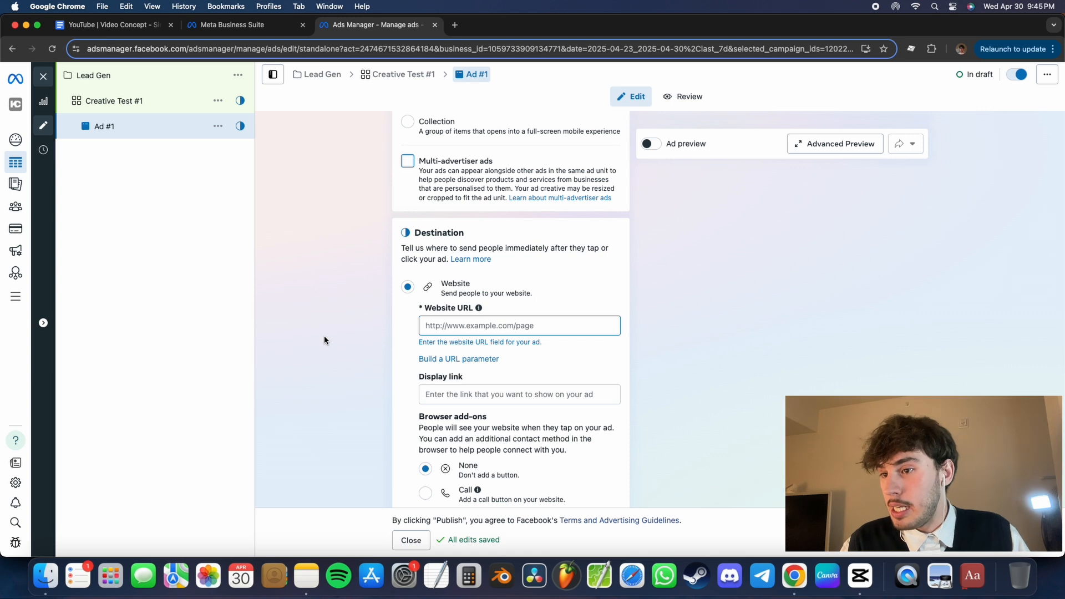
pyautogui.scroll(-2, 324, 340)
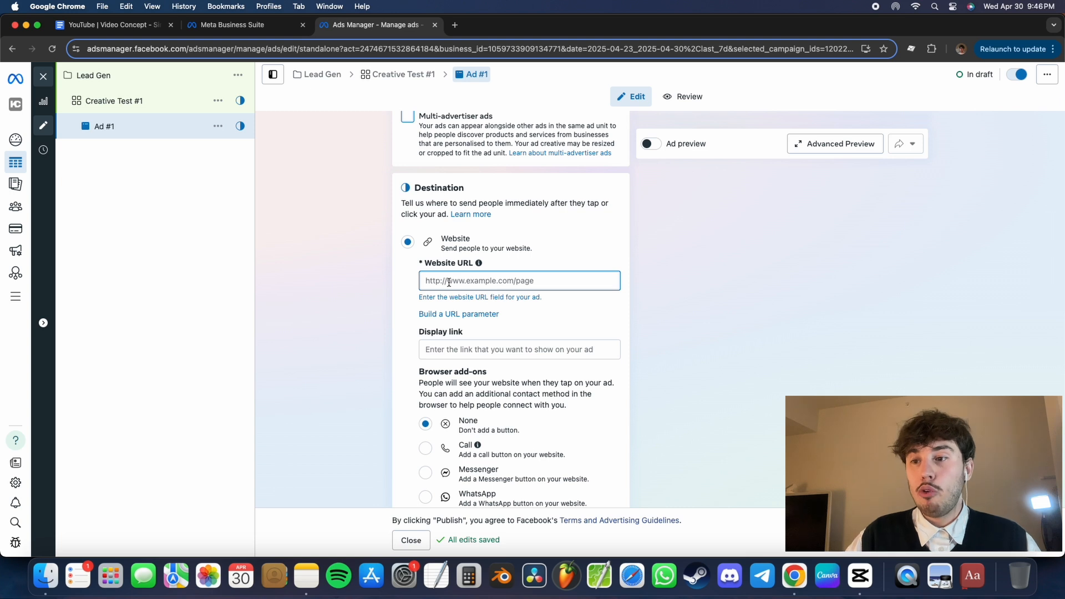
pyautogui.click(449, 283)
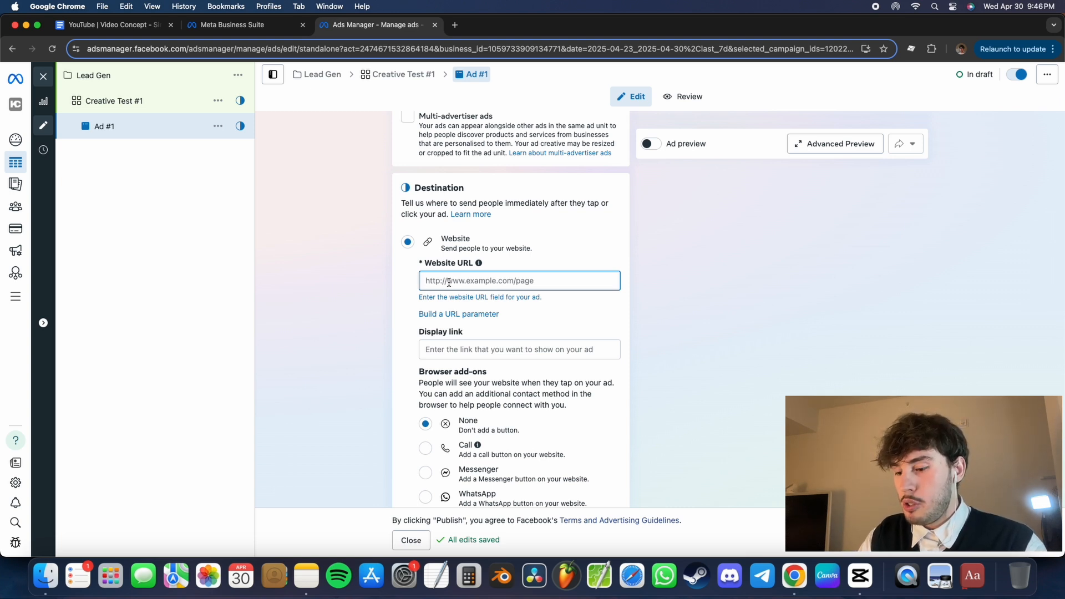
pyautogui.write('k')
pyautogui.write('ylechaika.com')
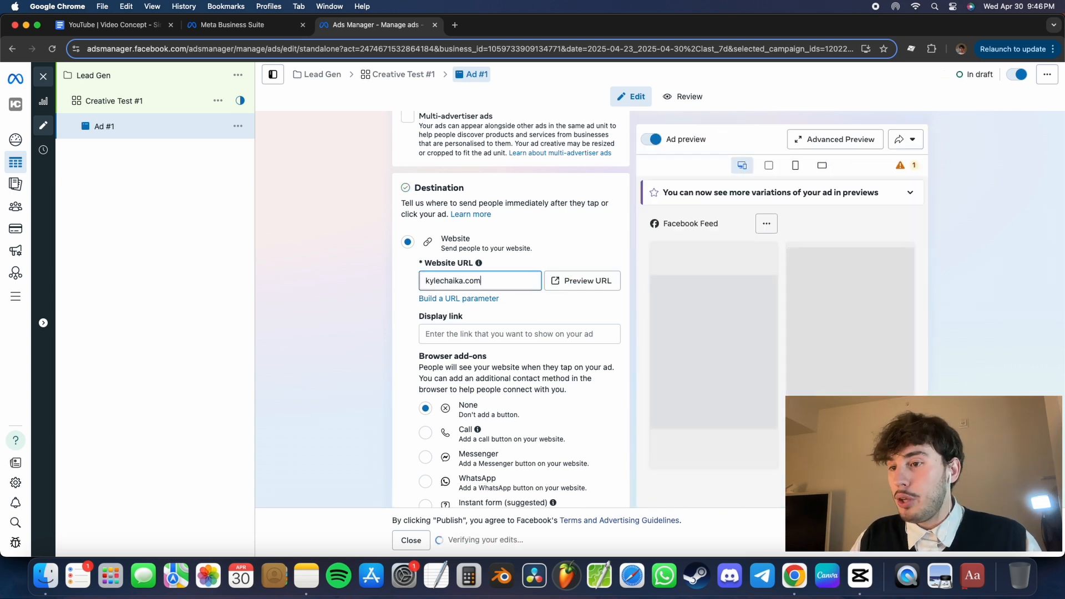
pyautogui.click(345, 332)
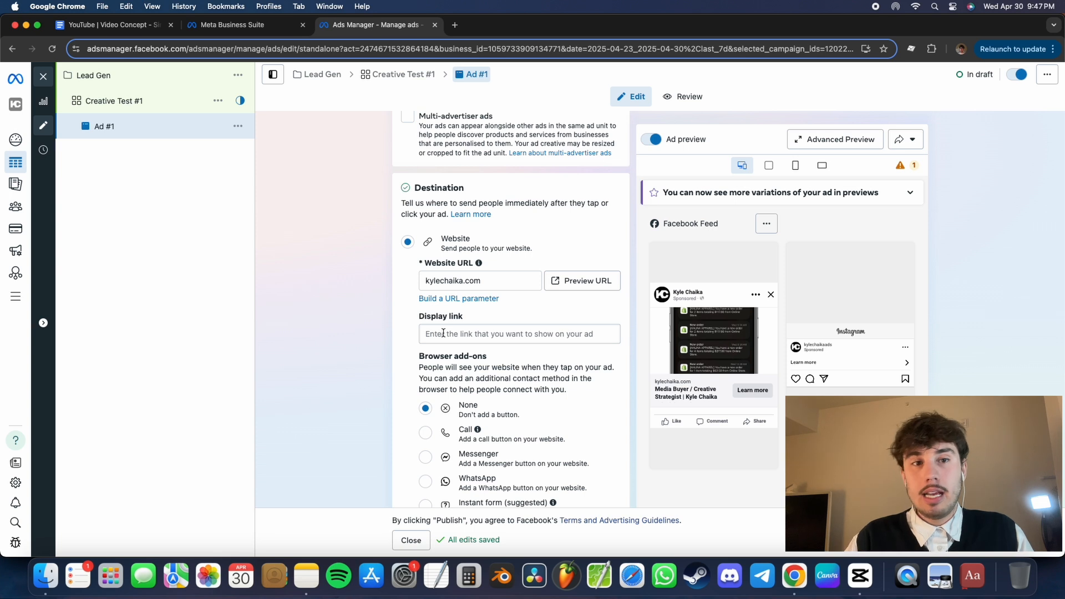
pyautogui.click(500, 284)
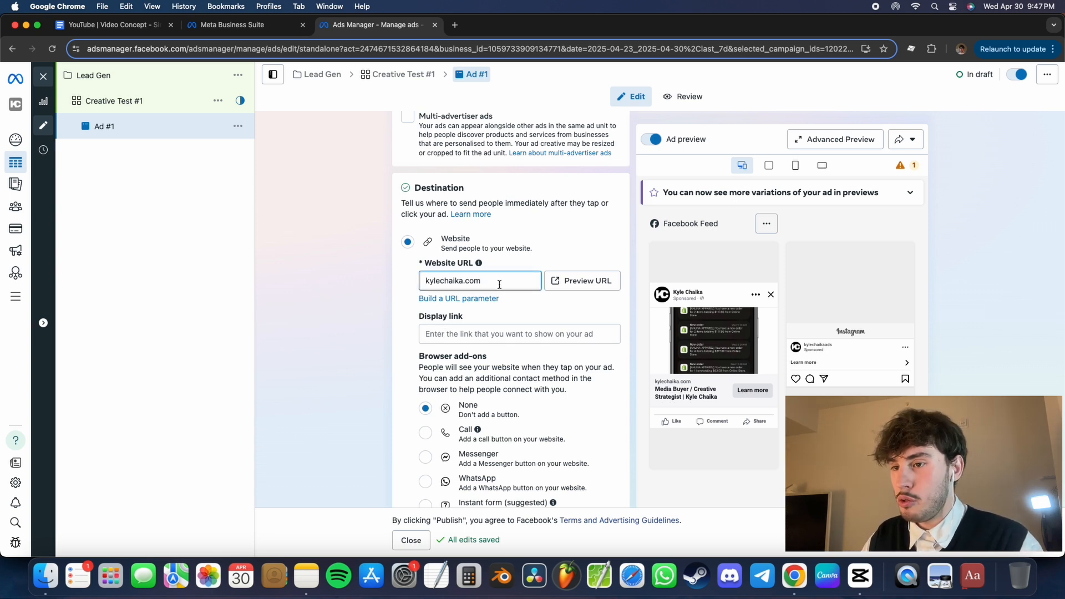
pyautogui.write('/')
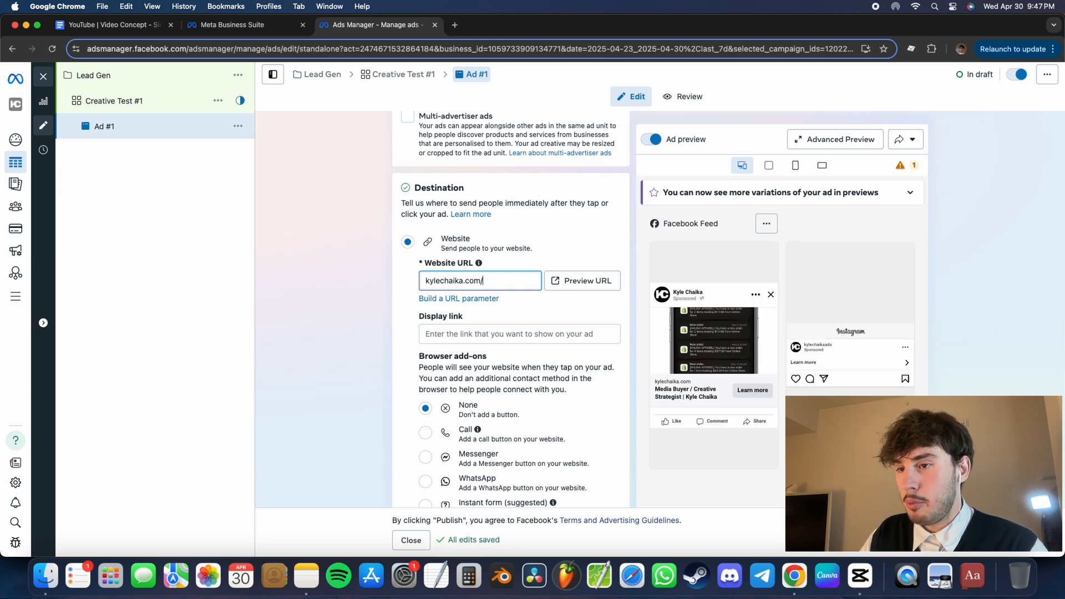
pyautogui.write('leadgen')
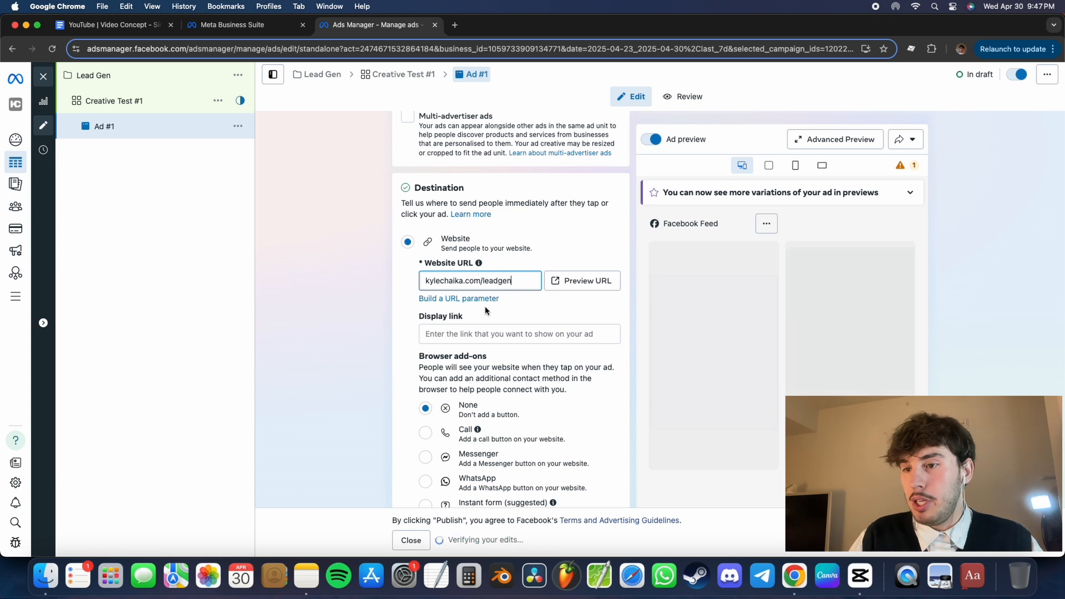
# - Copy the domain part of the website URL, without the /leadgen path, into the ad's display link
pyautogui.moveTo(480, 280); pyautogui.dragTo(408, 286)
pyautogui.press('super+c')
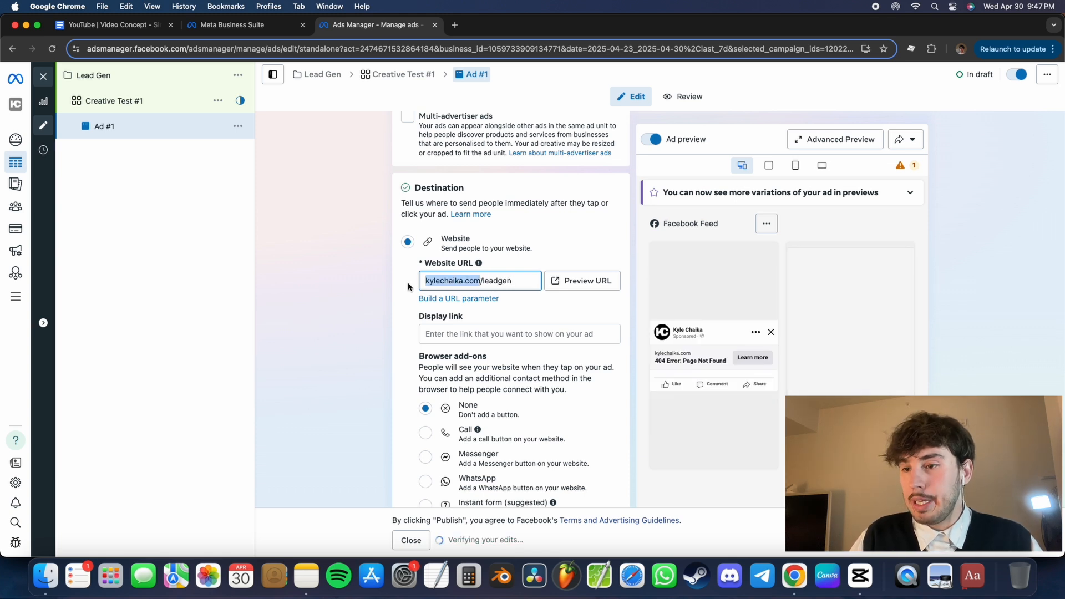
pyautogui.click(384, 312)
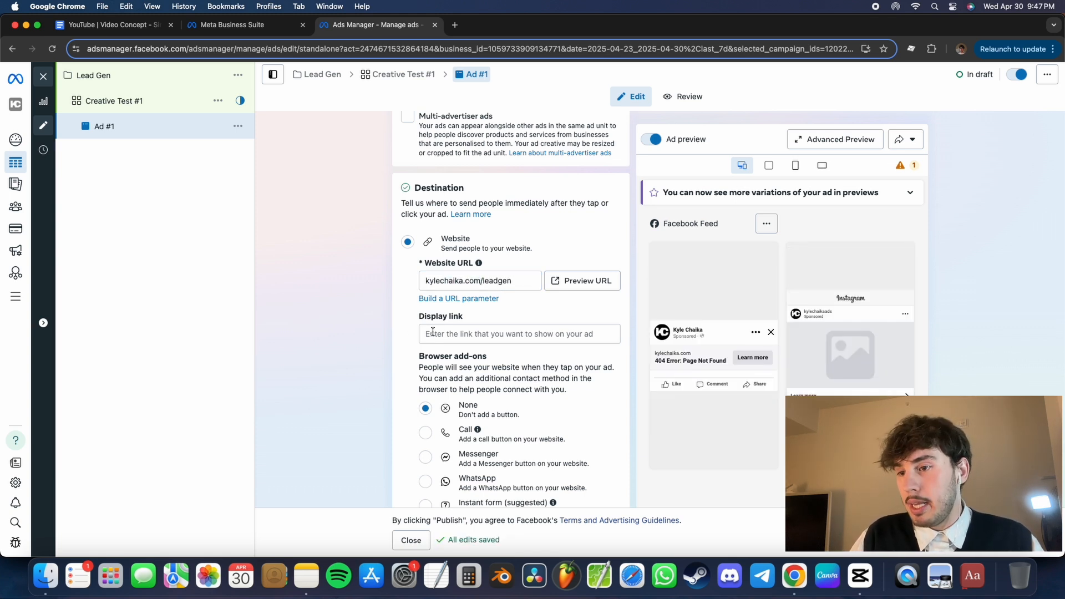
pyautogui.click(445, 336)
pyautogui.press('super+v')
pyautogui.click(385, 338)
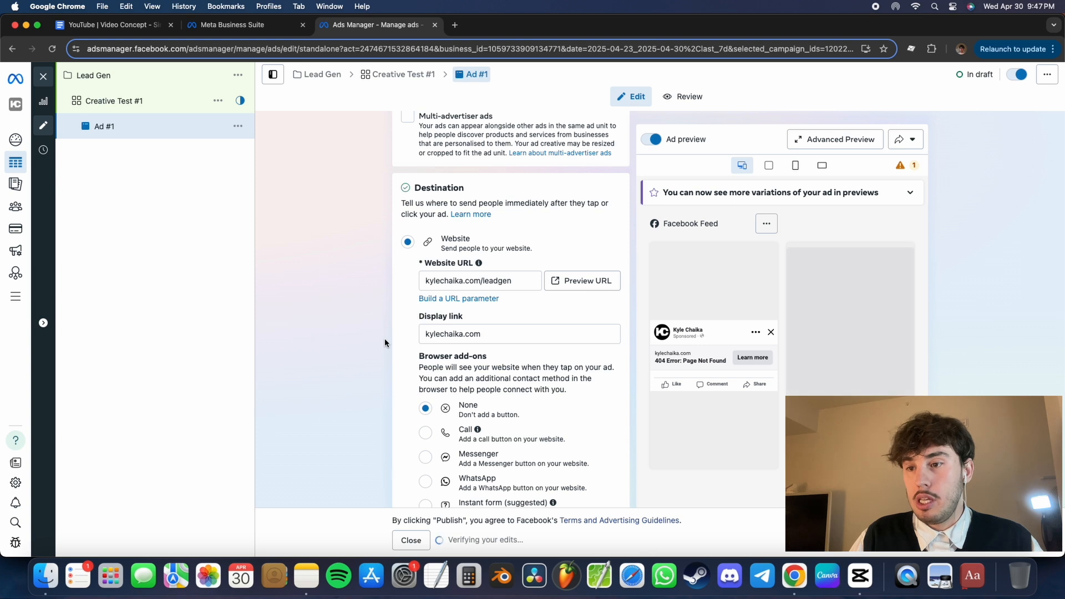
# - Set up the creative as an image ad using the 500 × 500 "untitled" KC logo from the account images, and continue to cropping
pyautogui.scroll(-3, 414, 321)
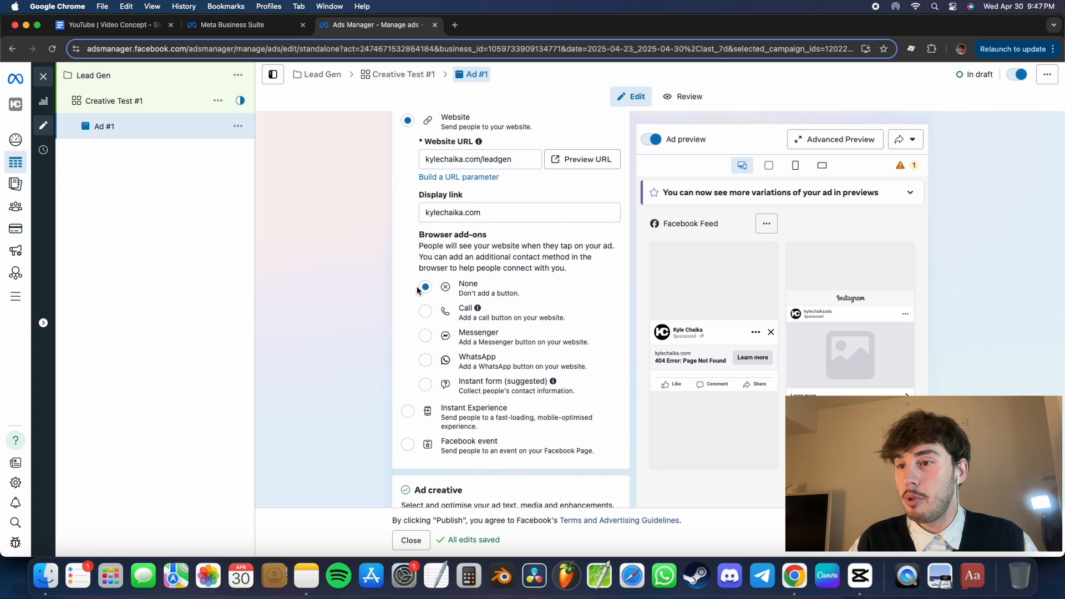
pyautogui.scroll(-5, 500, 274)
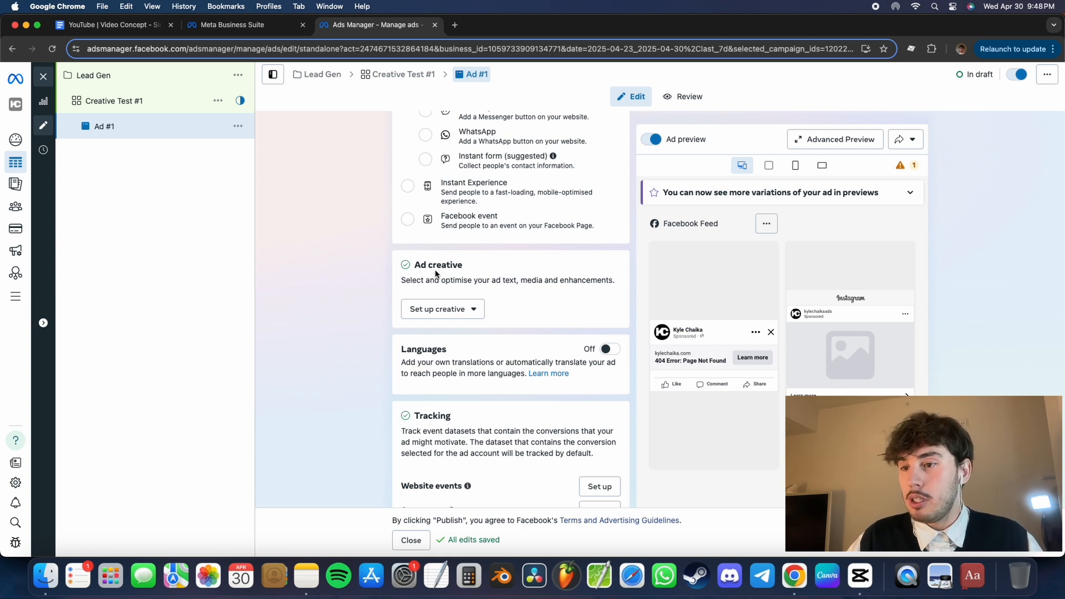
pyautogui.click(446, 318)
pyautogui.click(447, 319)
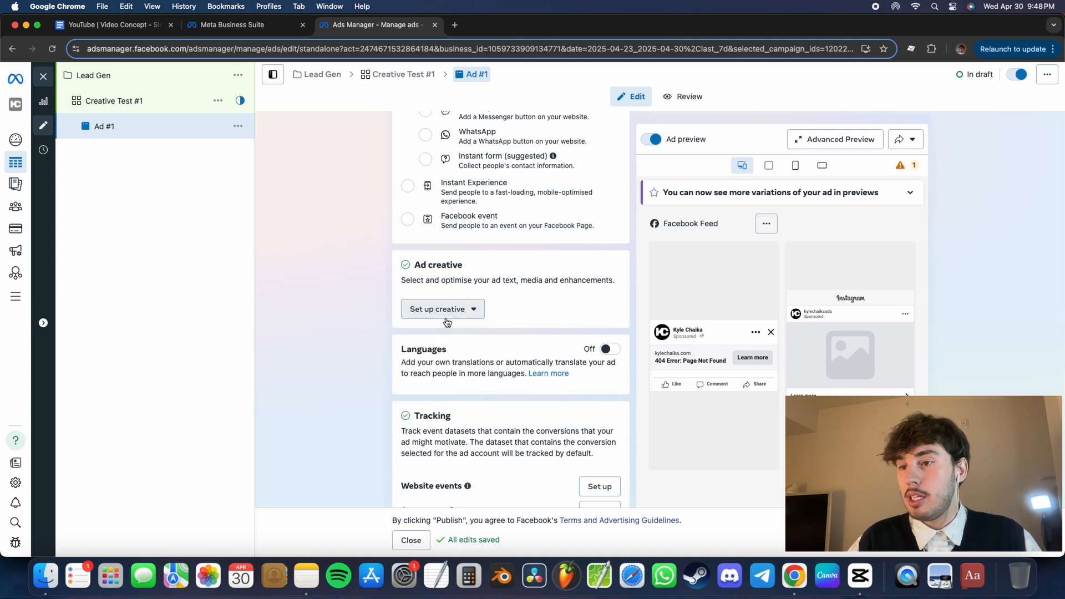
pyautogui.click(447, 319)
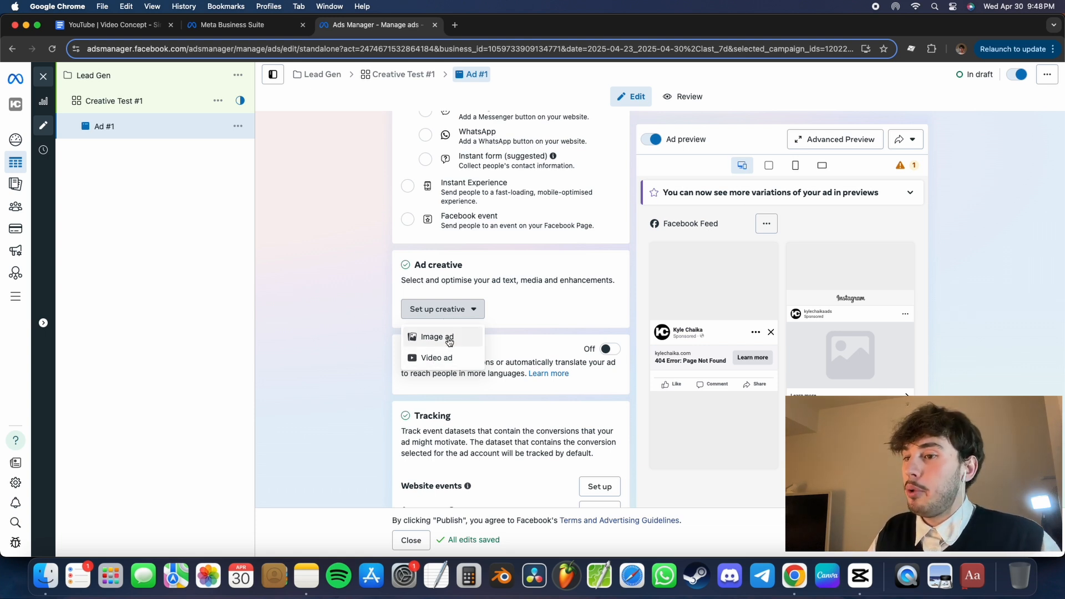
pyautogui.click(450, 339)
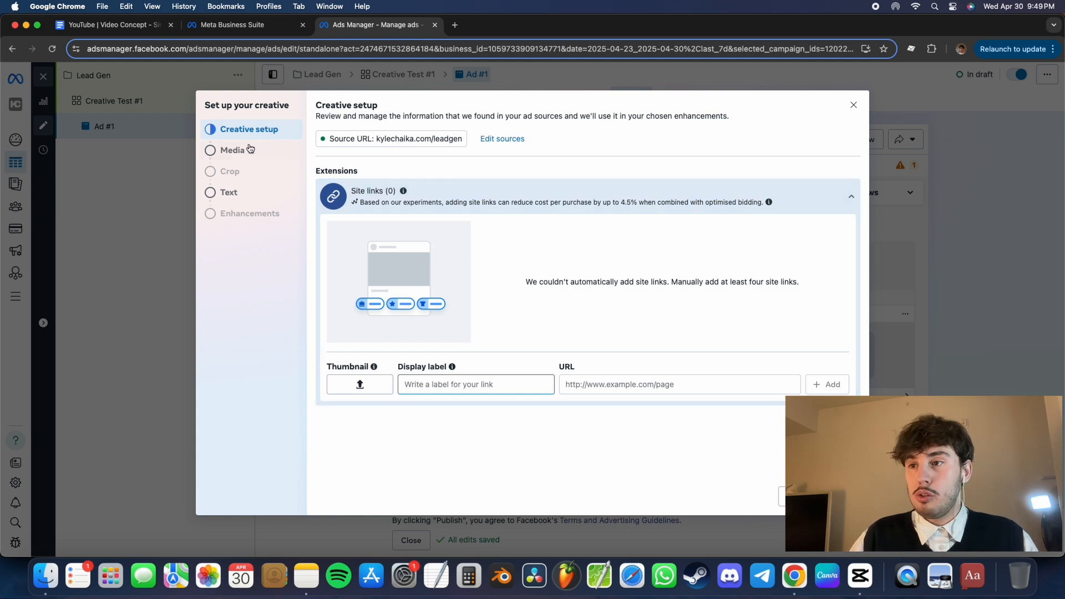
pyautogui.click(233, 151)
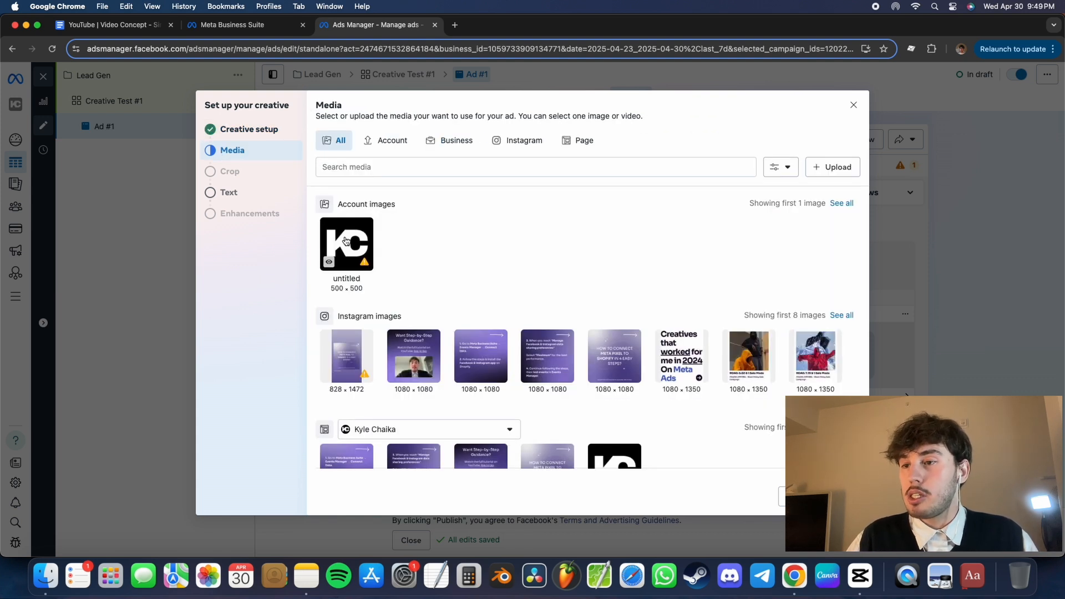
pyautogui.click(345, 241)
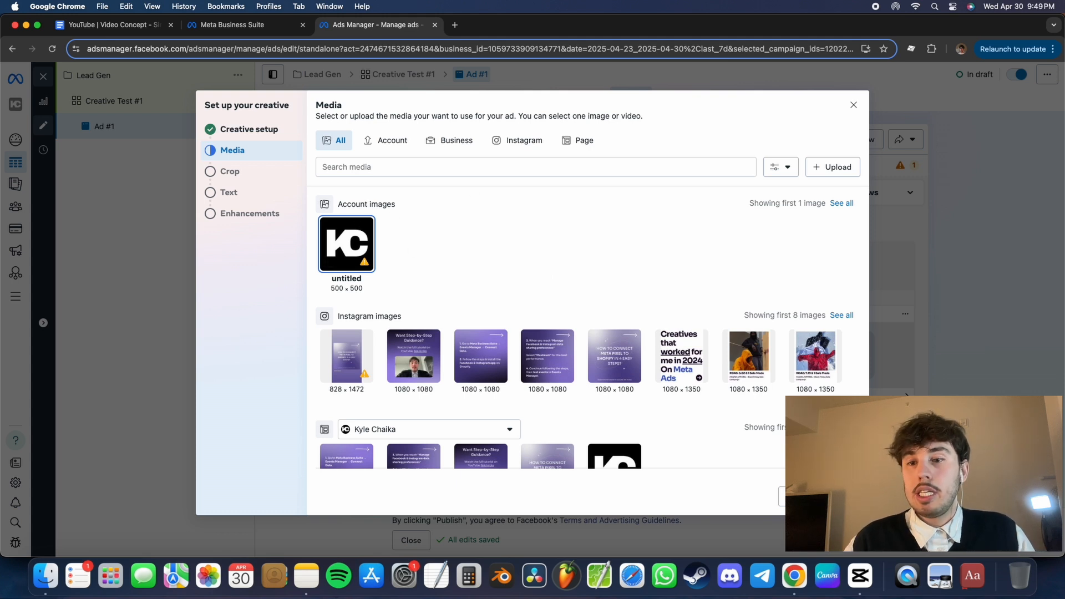
pyautogui.click(841, 497)
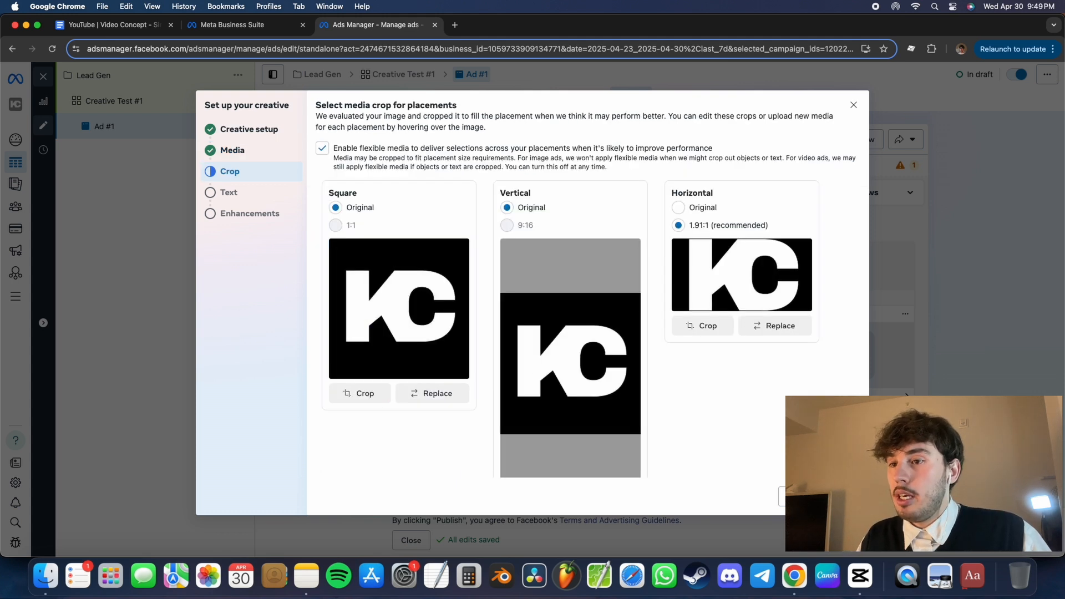
# - Set the horizontal placement's crop to Original and continue to the creative's text options
pyautogui.scroll(-1, 521, 245)
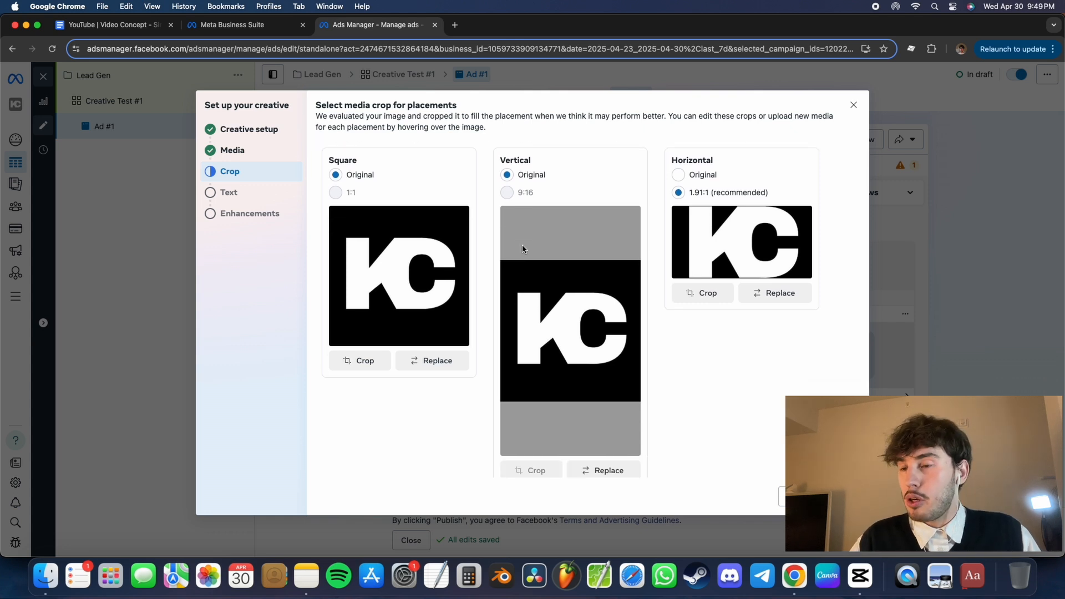
pyautogui.scroll(-1, 522, 248)
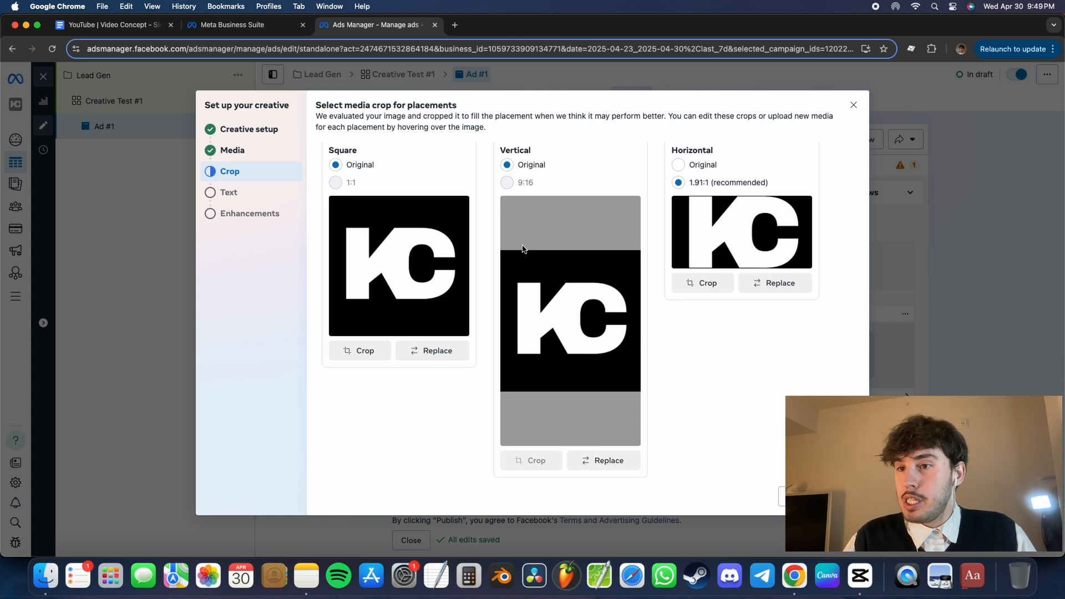
pyautogui.scroll(2, 555, 275)
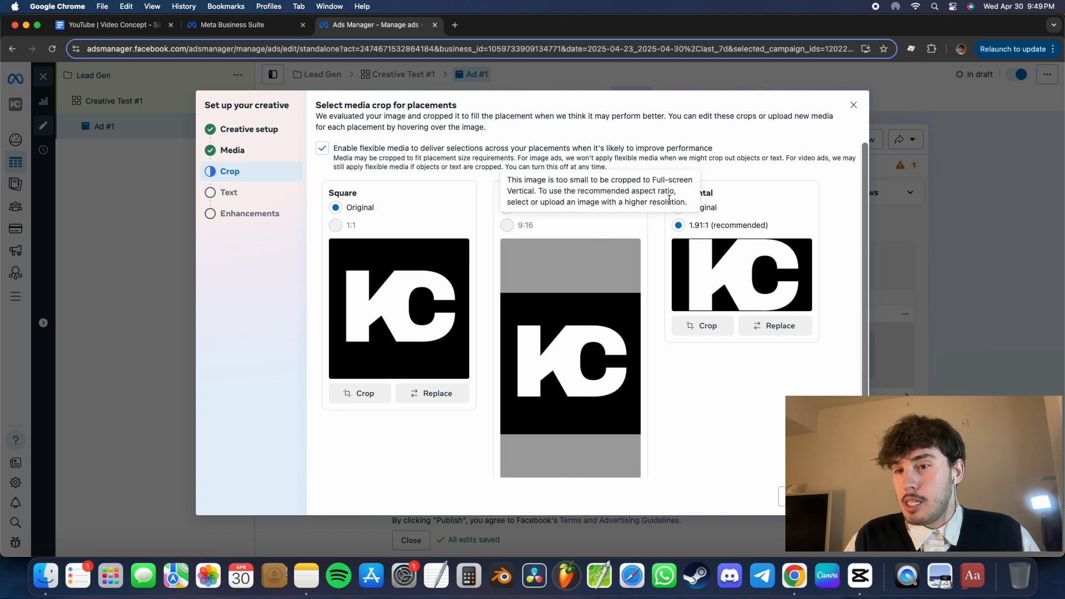
pyautogui.click(706, 209)
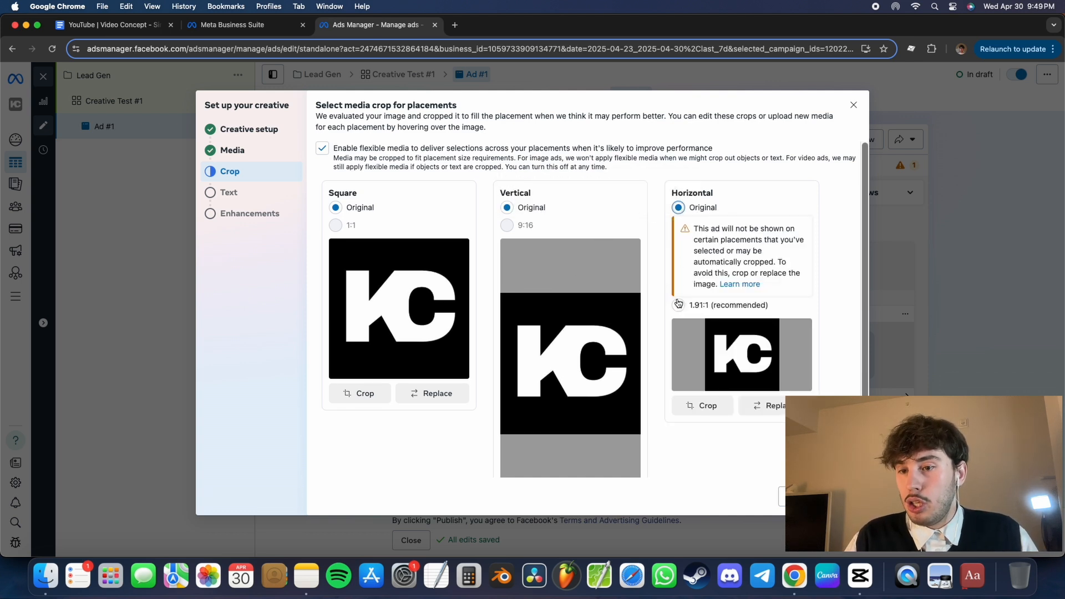
pyautogui.scroll(-2, 662, 335)
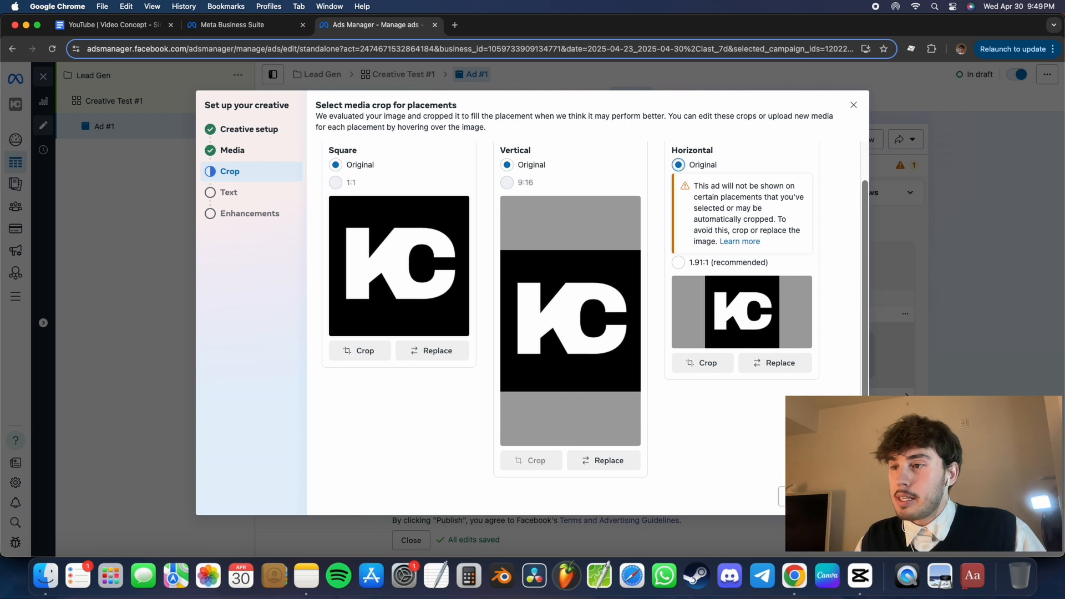
pyautogui.click(805, 497)
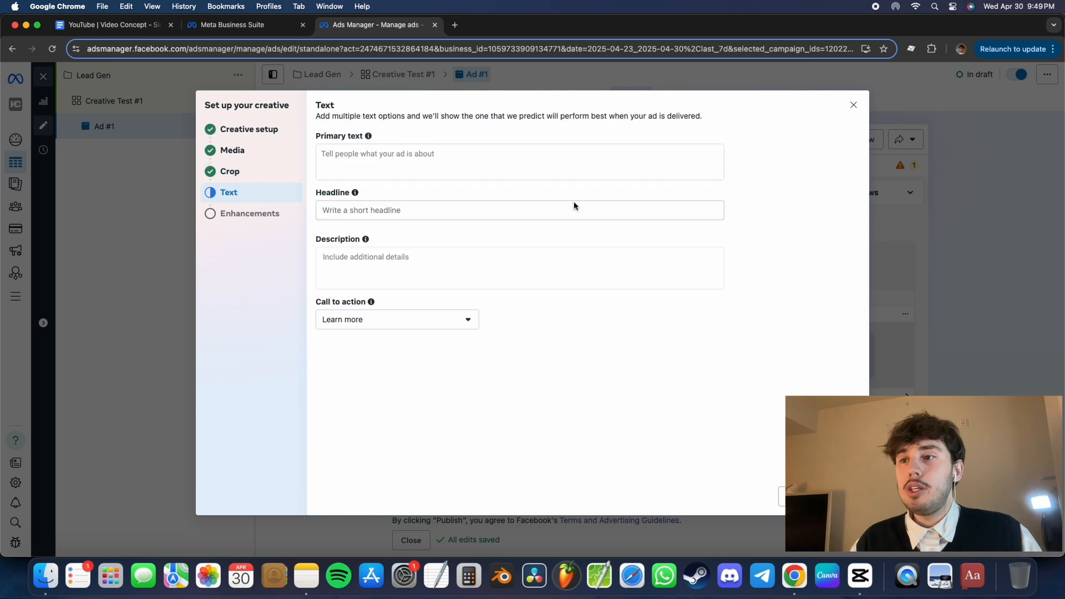
# - Examine the ad's primary text and headline fields, the primary text guidance and the available call-to-action options
pyautogui.click(531, 208)
pyautogui.click(574, 170)
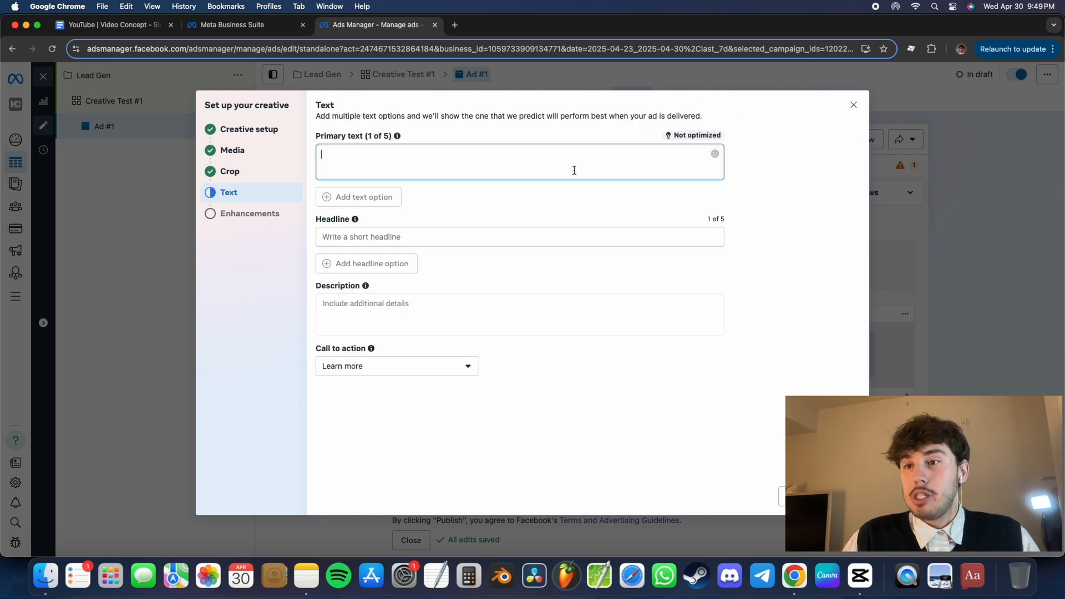
pyautogui.click(546, 205)
pyautogui.moveTo(356, 220)
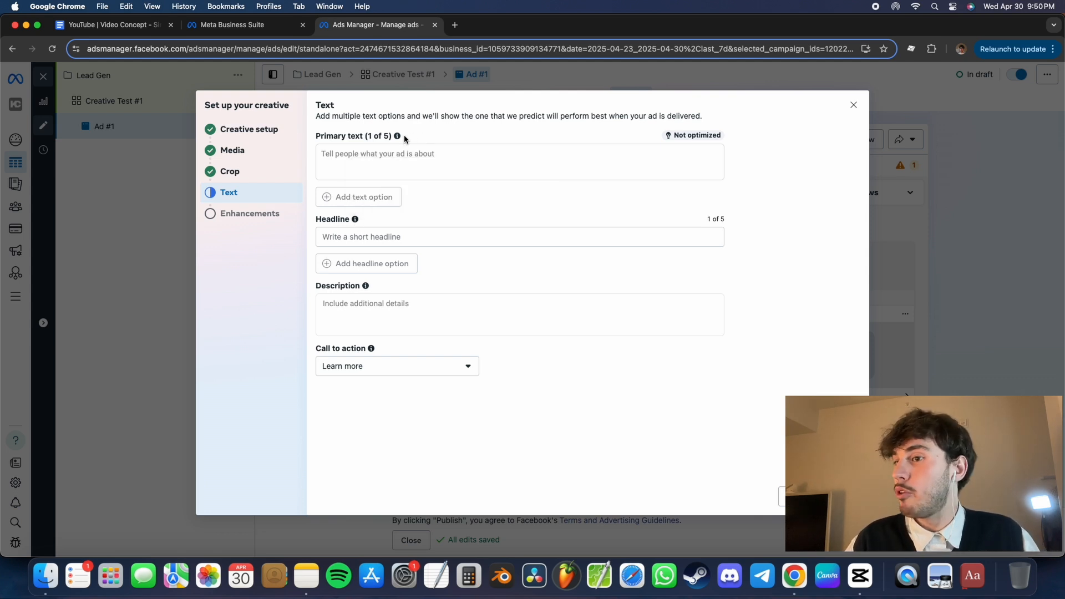
pyautogui.moveTo(397, 137)
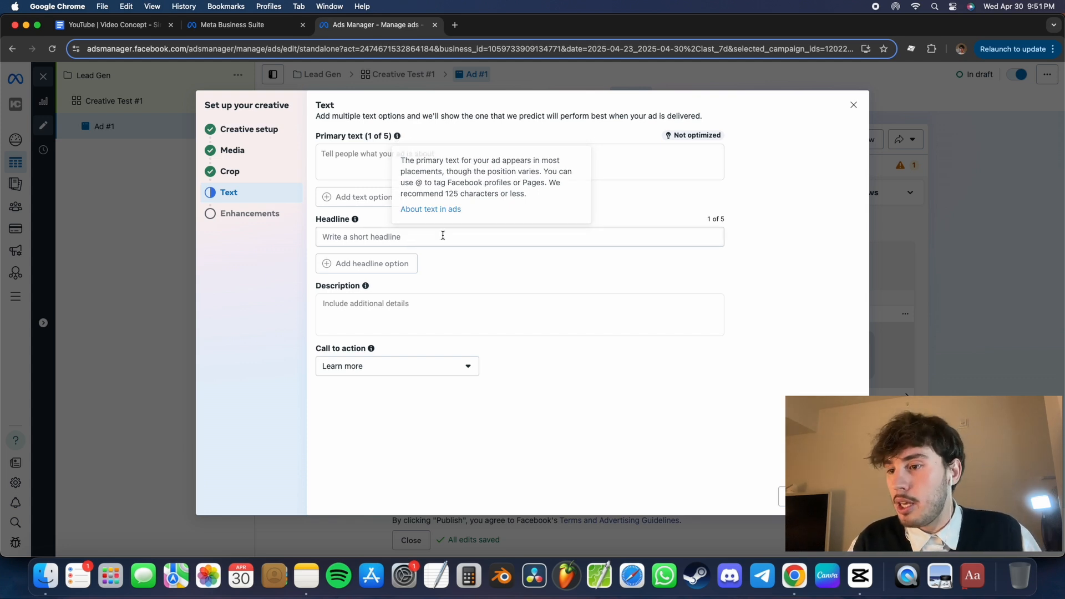
pyautogui.click(447, 368)
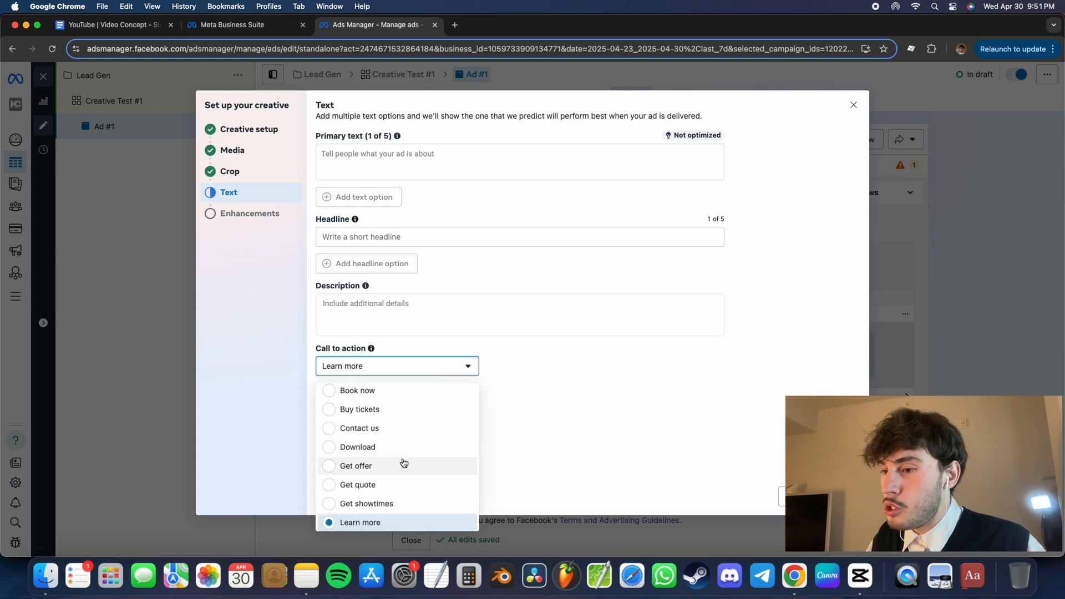
pyautogui.scroll(-3, 402, 464)
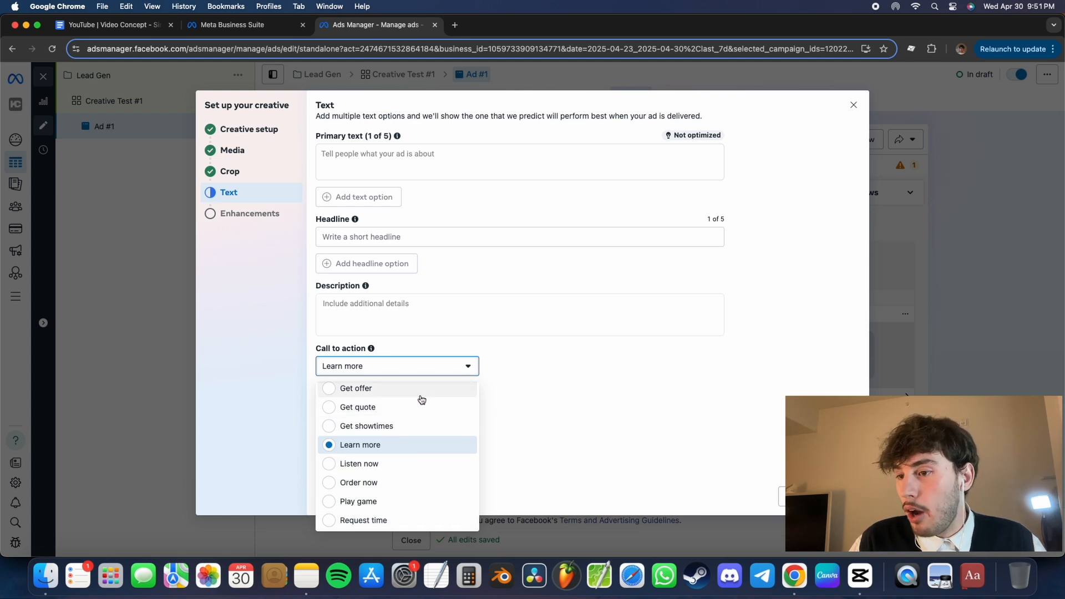
pyautogui.scroll(3, 422, 399)
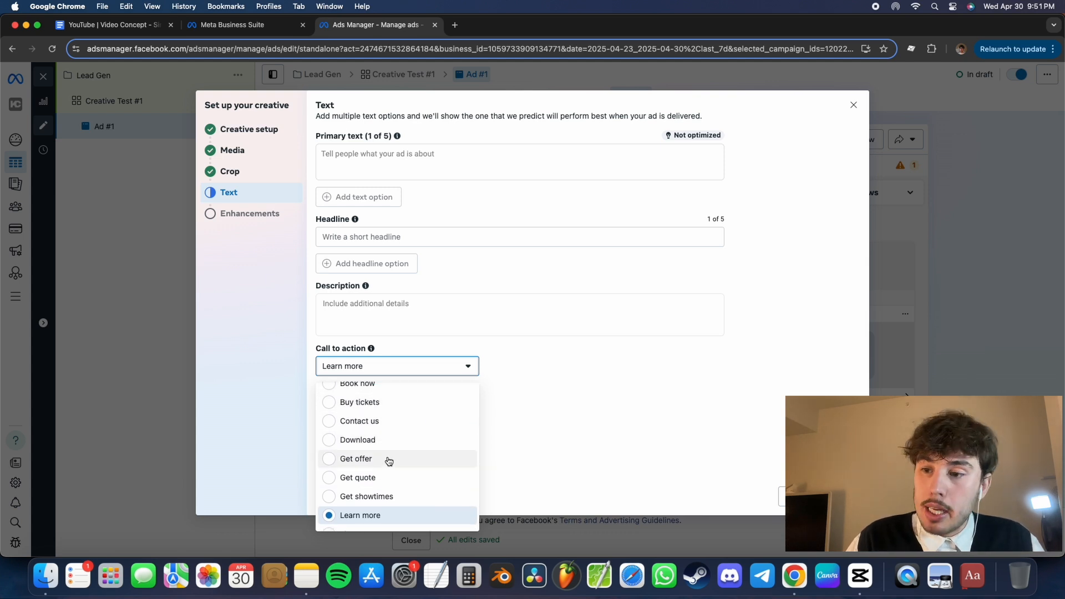
pyautogui.scroll(5, 403, 422)
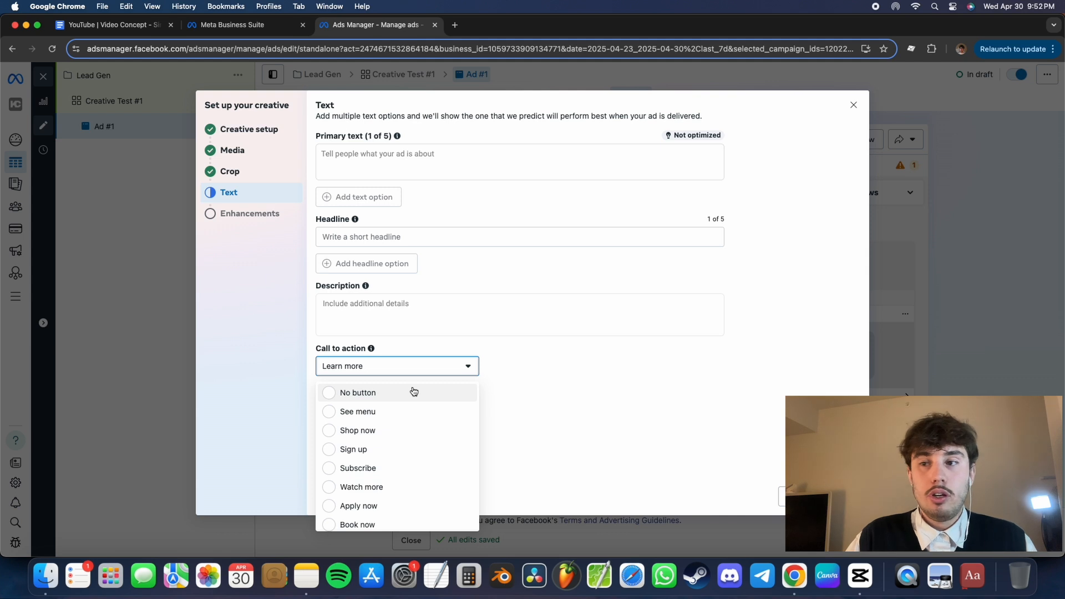
pyautogui.click(588, 292)
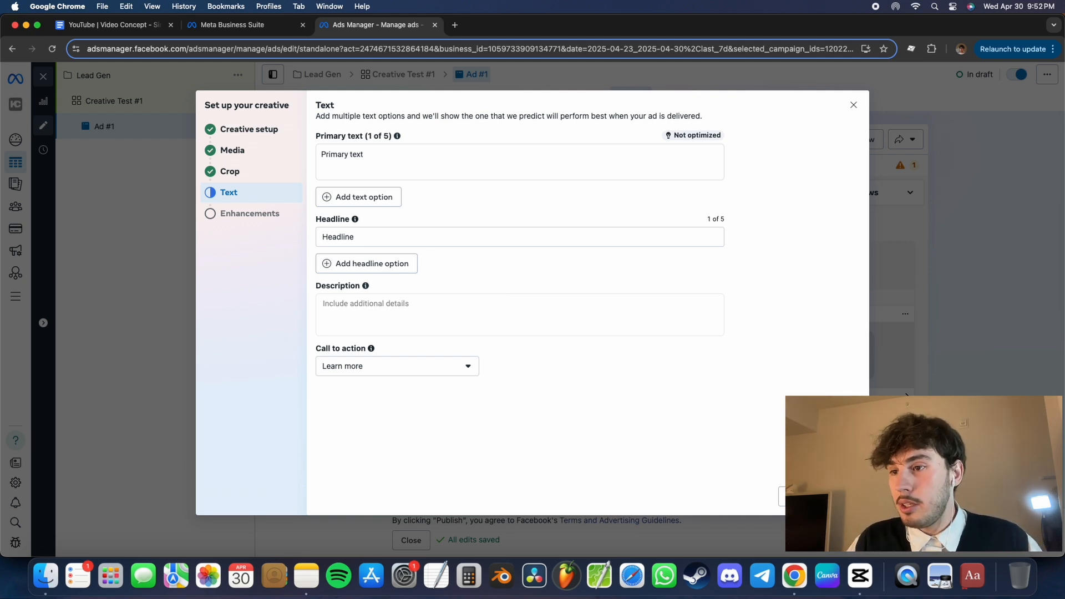
# - Continue to the Advantage+ creative enhancements and review the Translate text and Image animation options
pyautogui.click(841, 496)
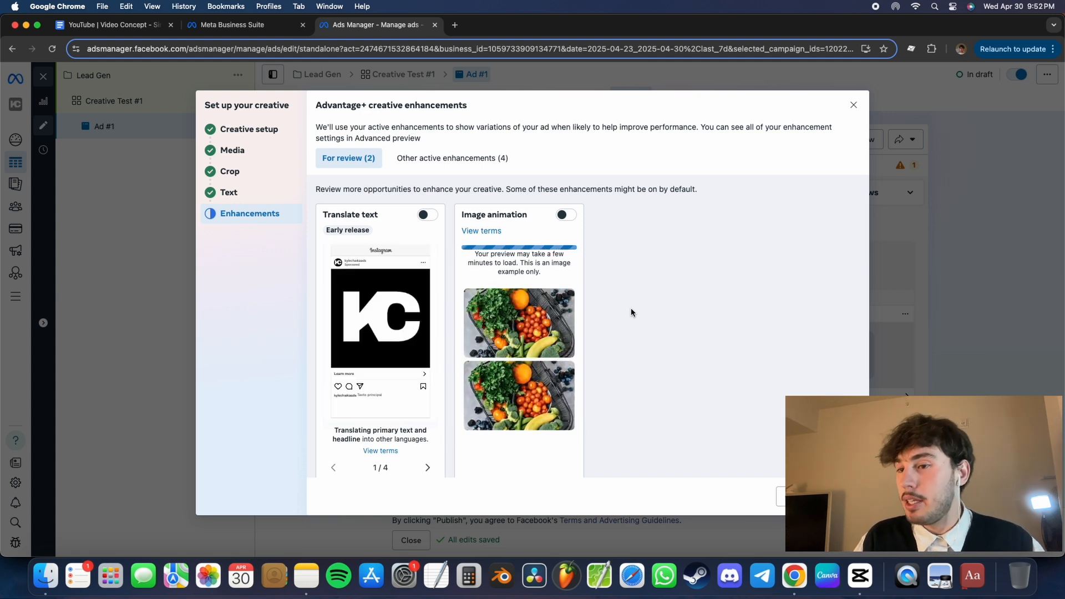
pyautogui.scroll(-2, 631, 312)
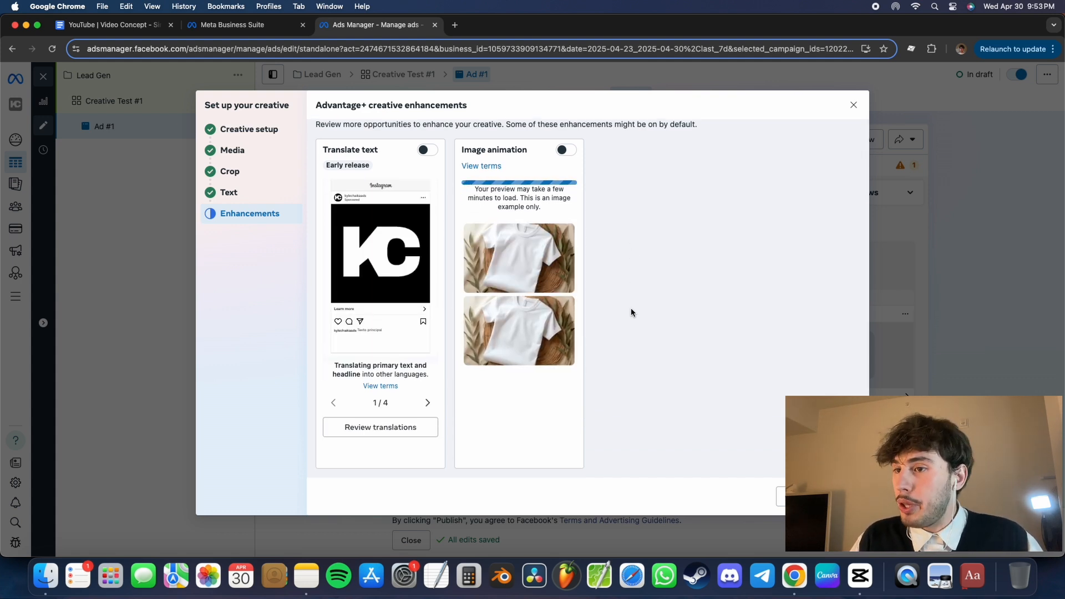
pyautogui.scroll(2, 631, 313)
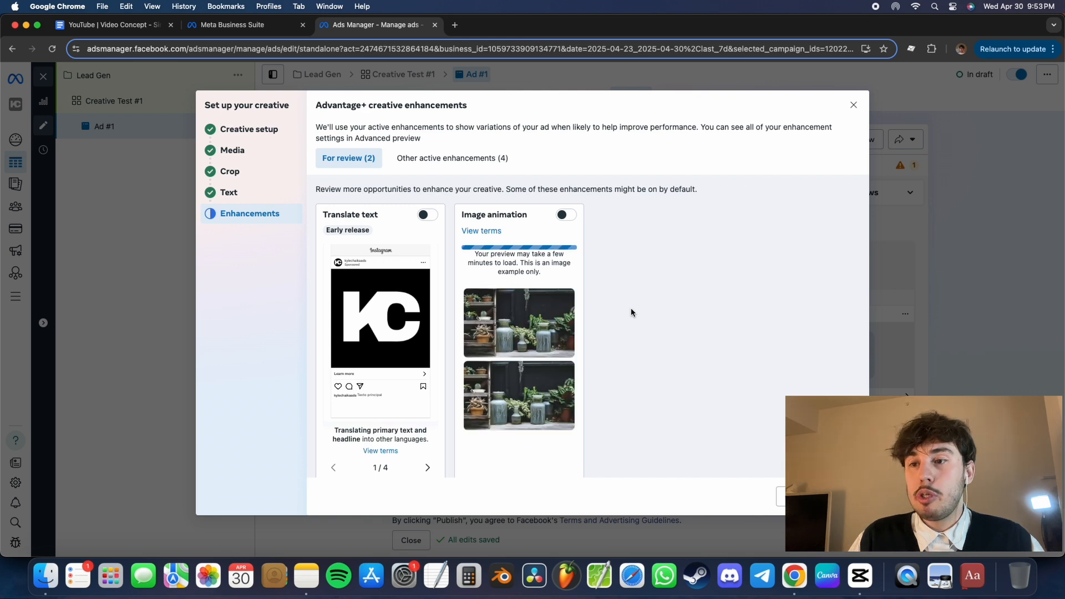
# - Turn off the Music enhancement among the other active enhancements, recheck the enhancements for review, and finish the creative setup
pyautogui.click(452, 158)
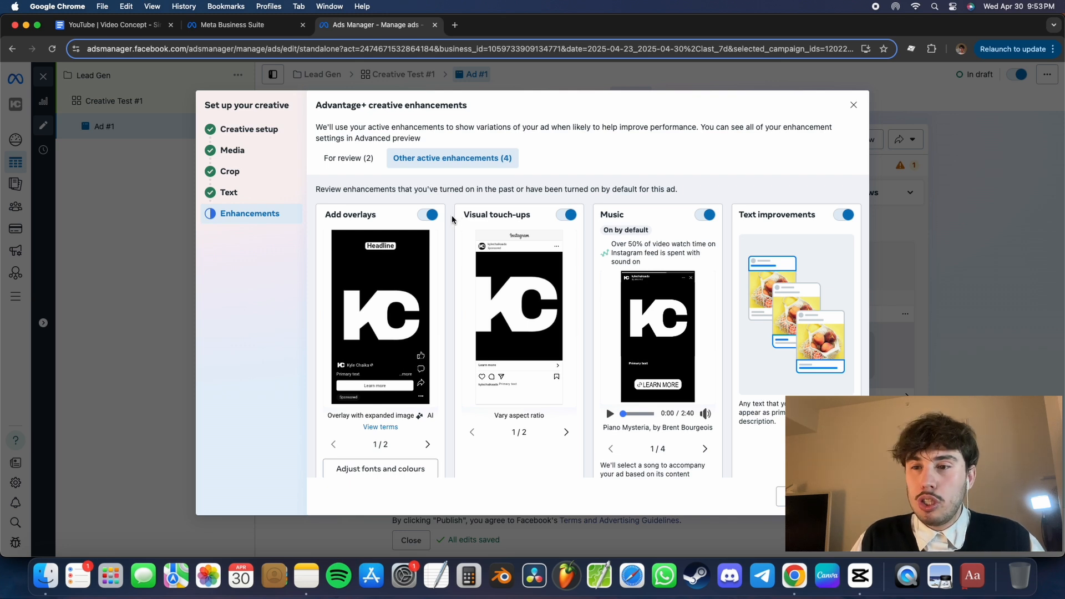
pyautogui.scroll(-2, 689, 291)
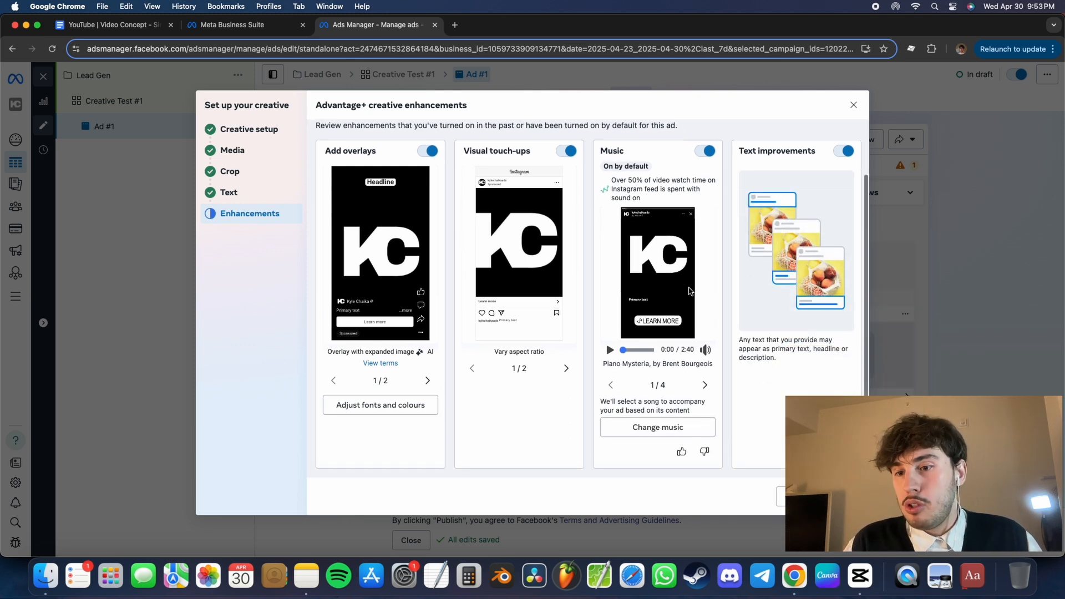
pyautogui.click(671, 432)
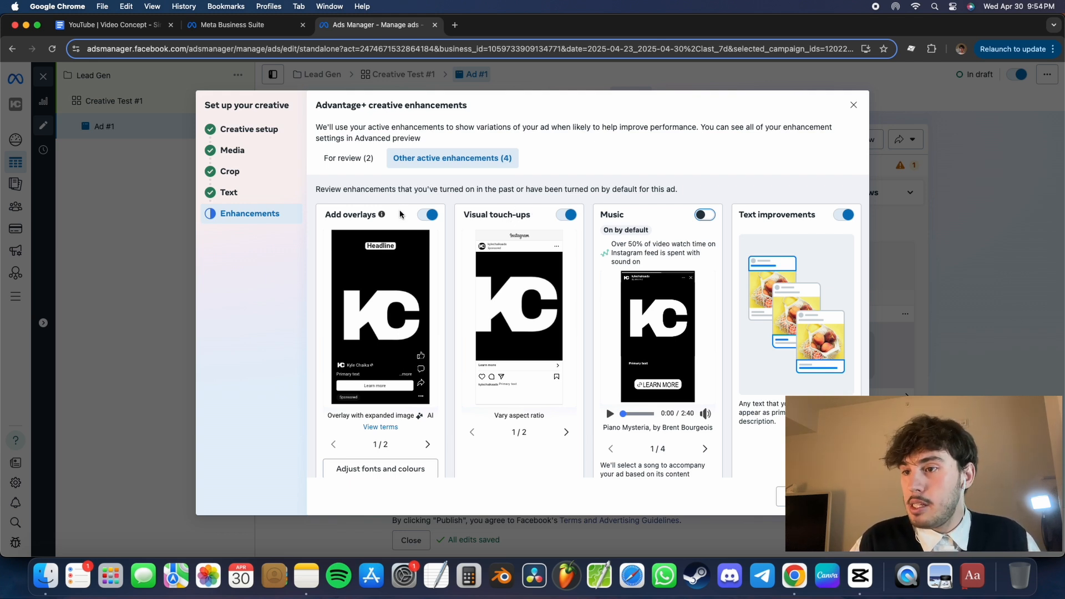
pyautogui.click(348, 158)
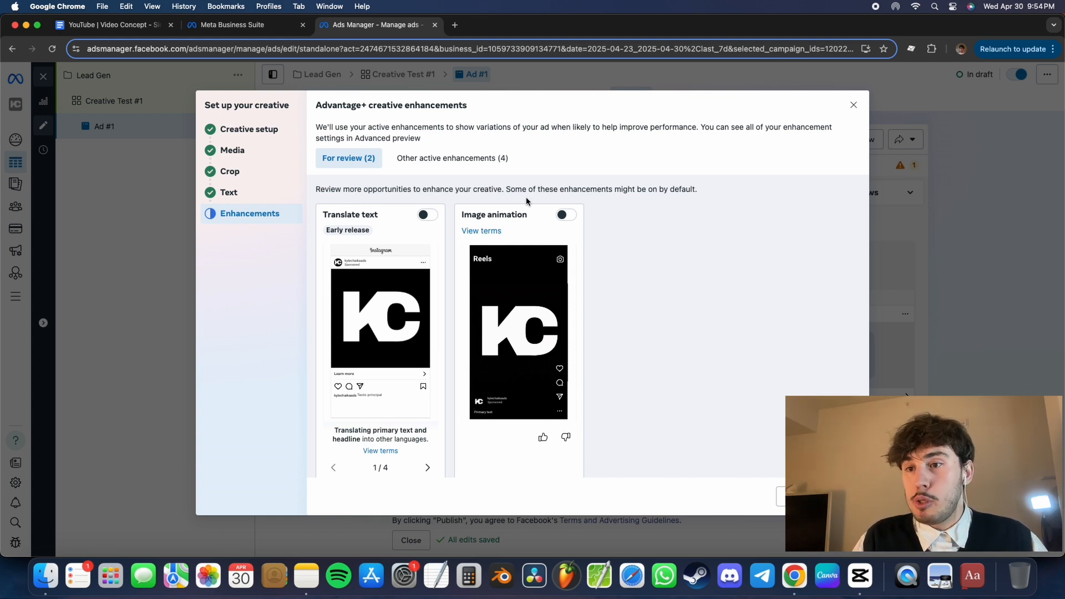
pyautogui.scroll(-2, 625, 220)
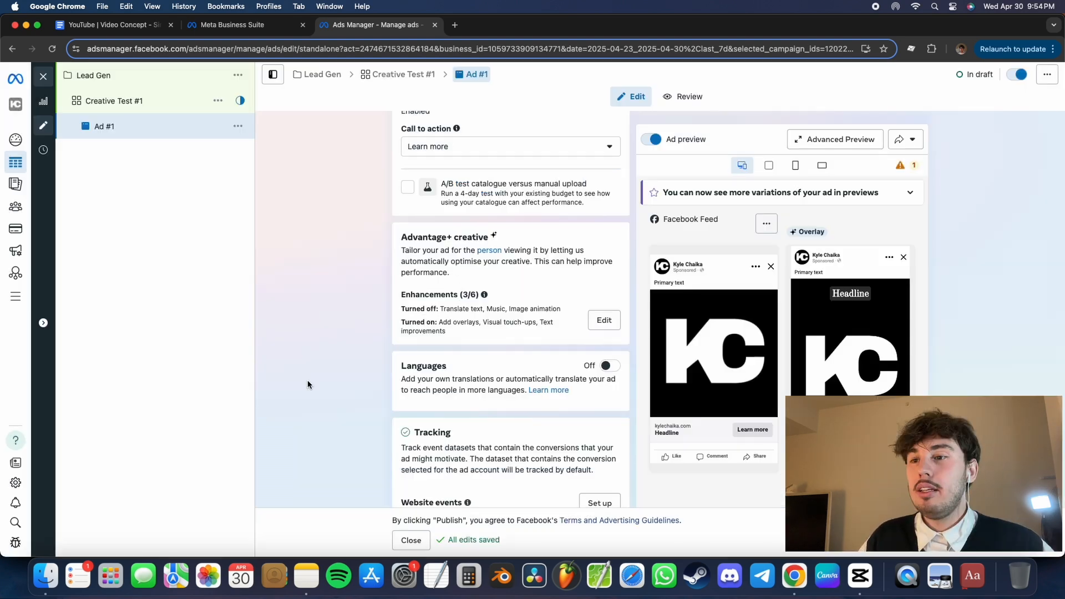
# - Examine the ad's Languages and Tracking settings, including website, app and offline events and the optional URL parameters
pyautogui.scroll(-3, 307, 380)
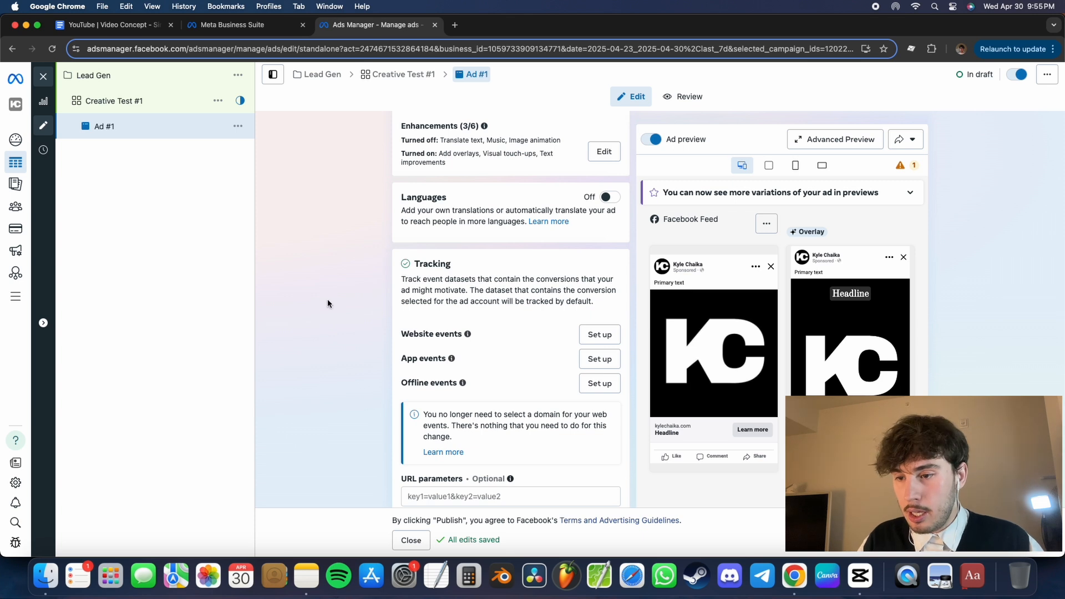
pyautogui.scroll(-2, 327, 299)
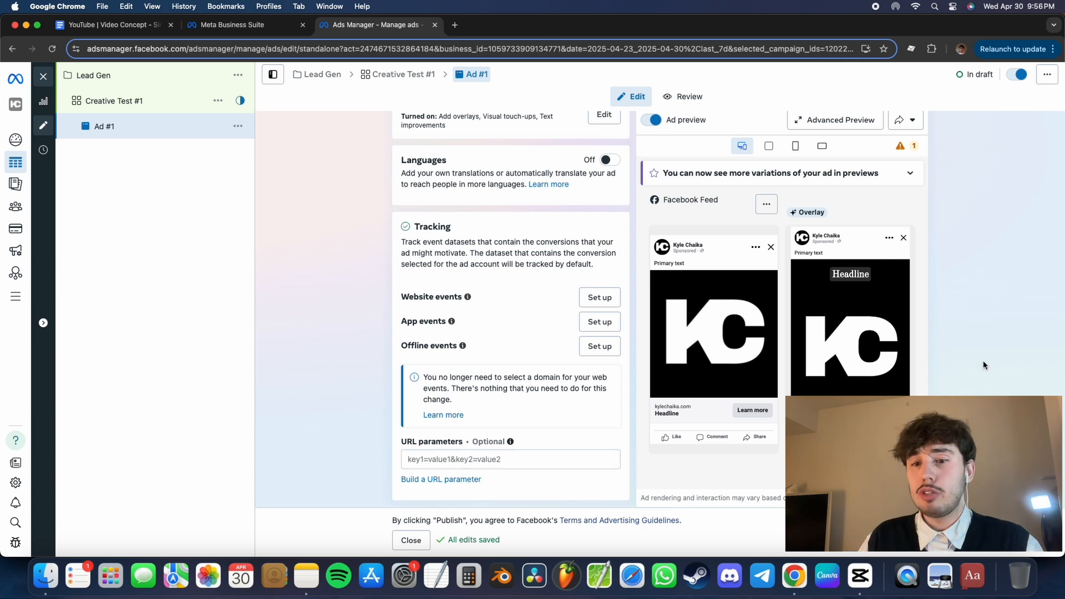
pyautogui.scroll(-1, 984, 362)
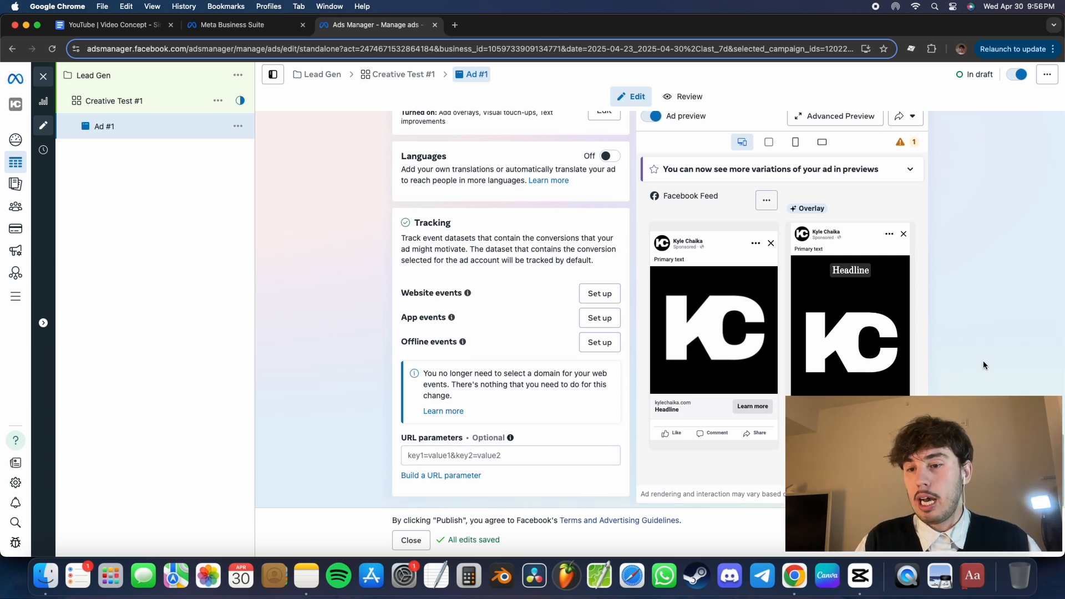